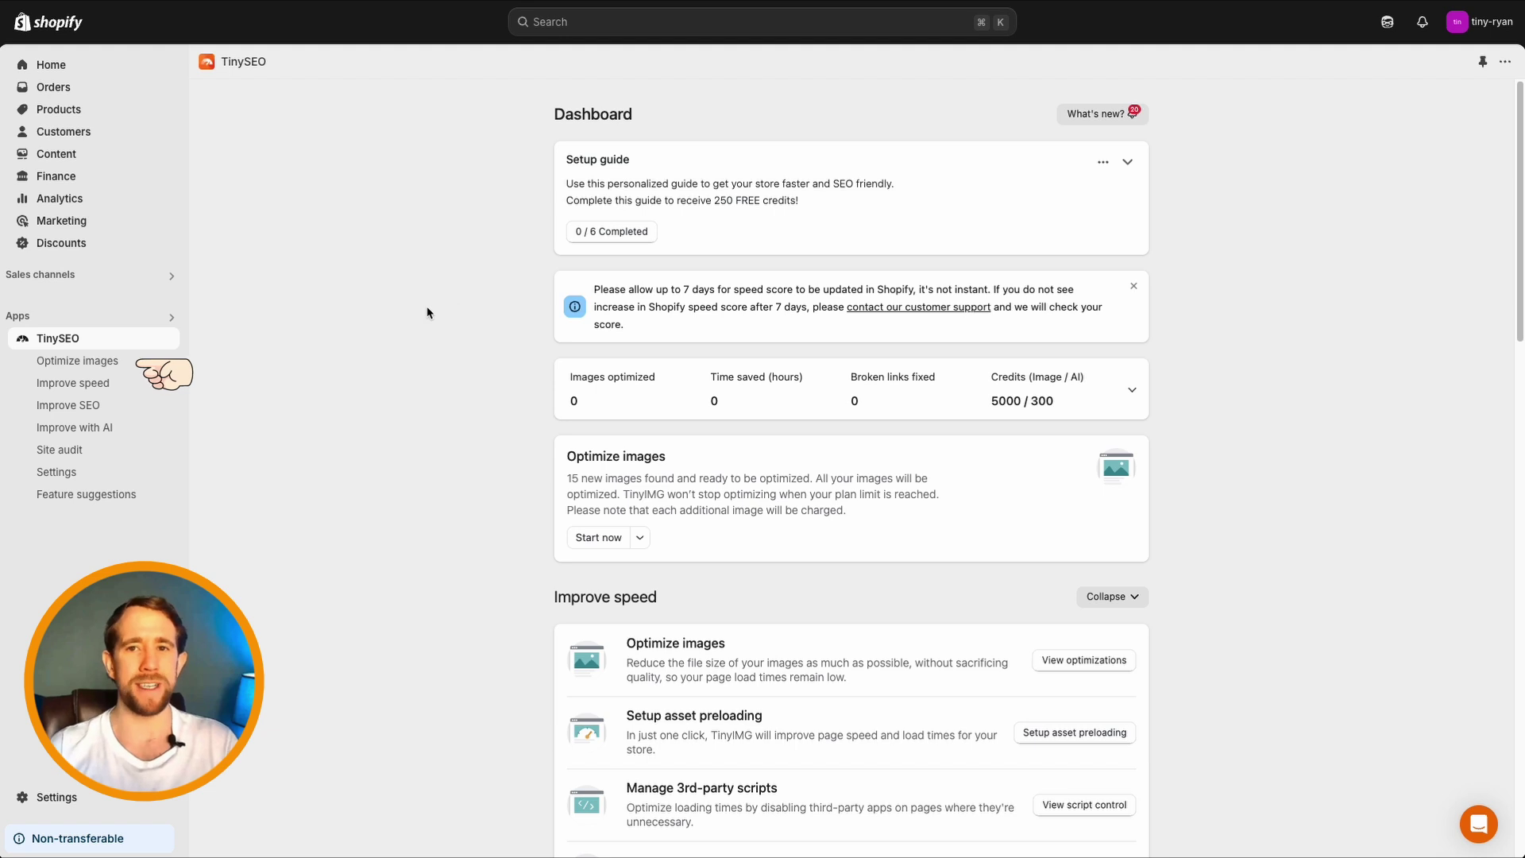
Automatically optimize the 15 new store images, saving 5.77 MB (-52.92%).
left_click(235, 360)
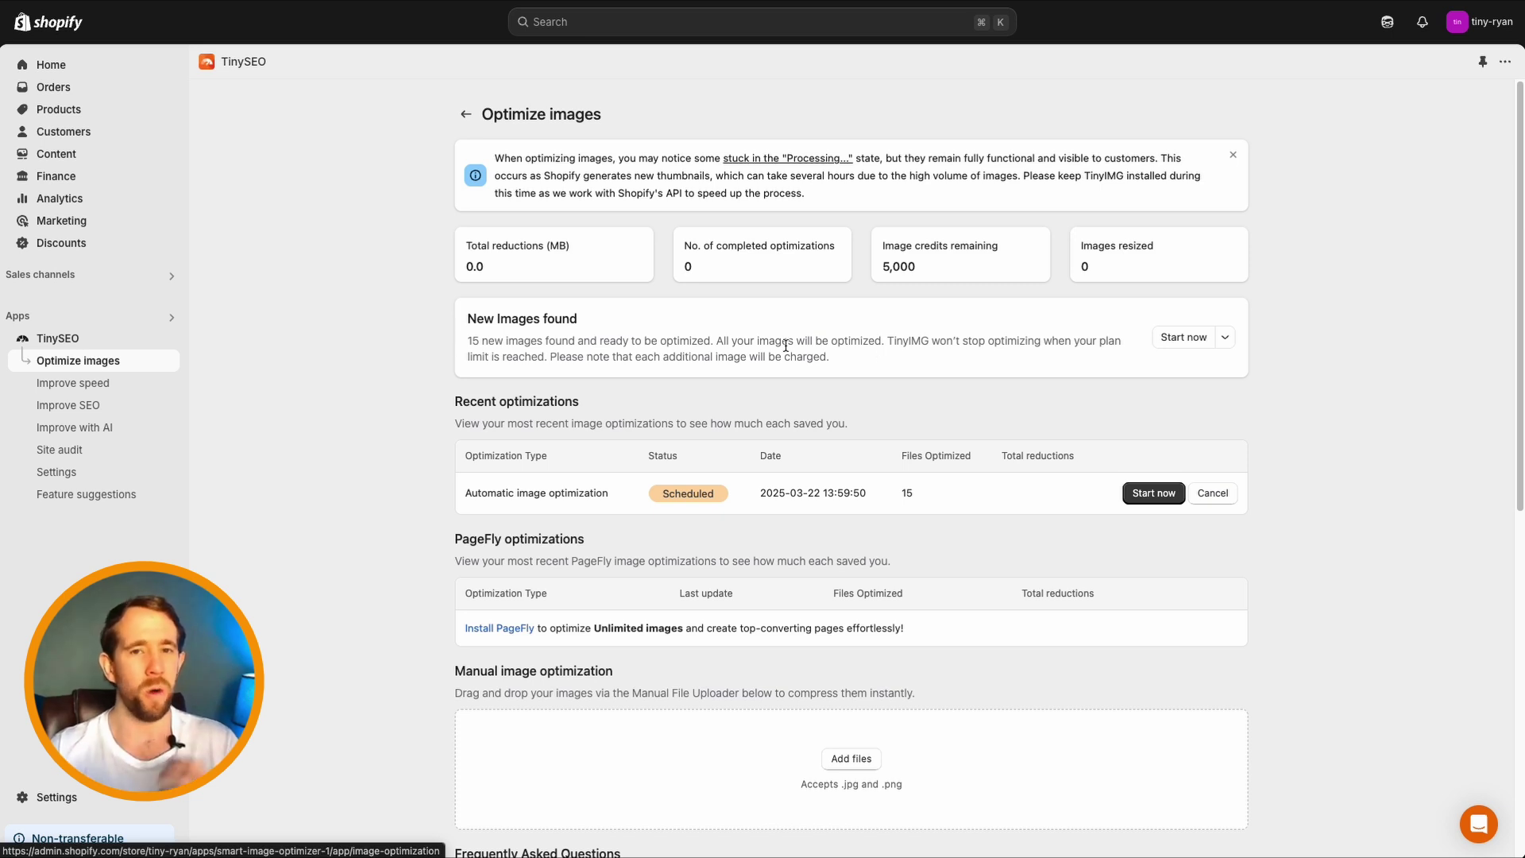
left_click(1228, 339)
left_click(1179, 363)
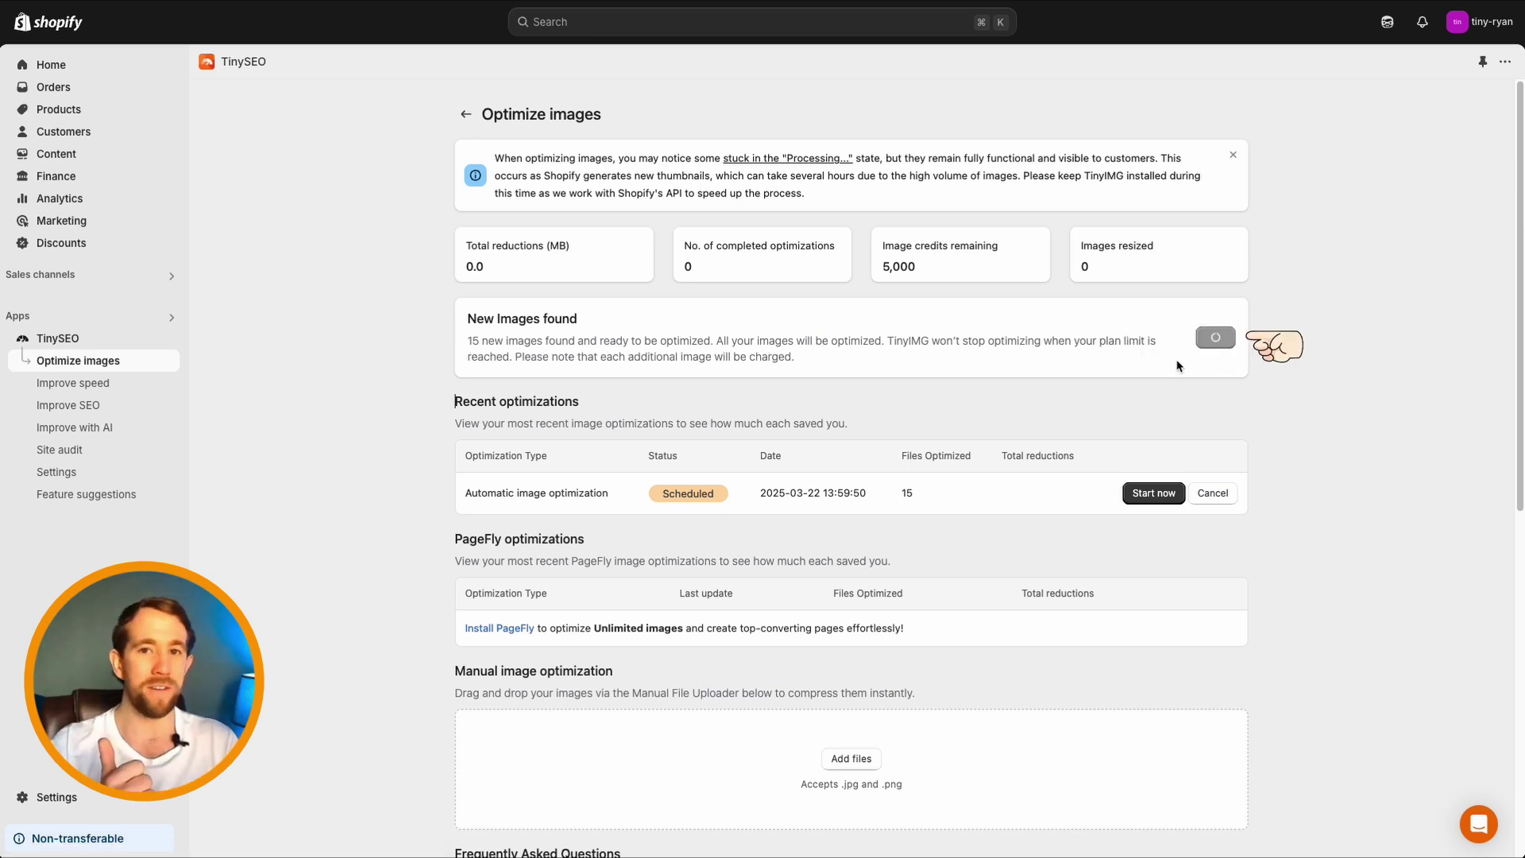
left_click(1180, 338)
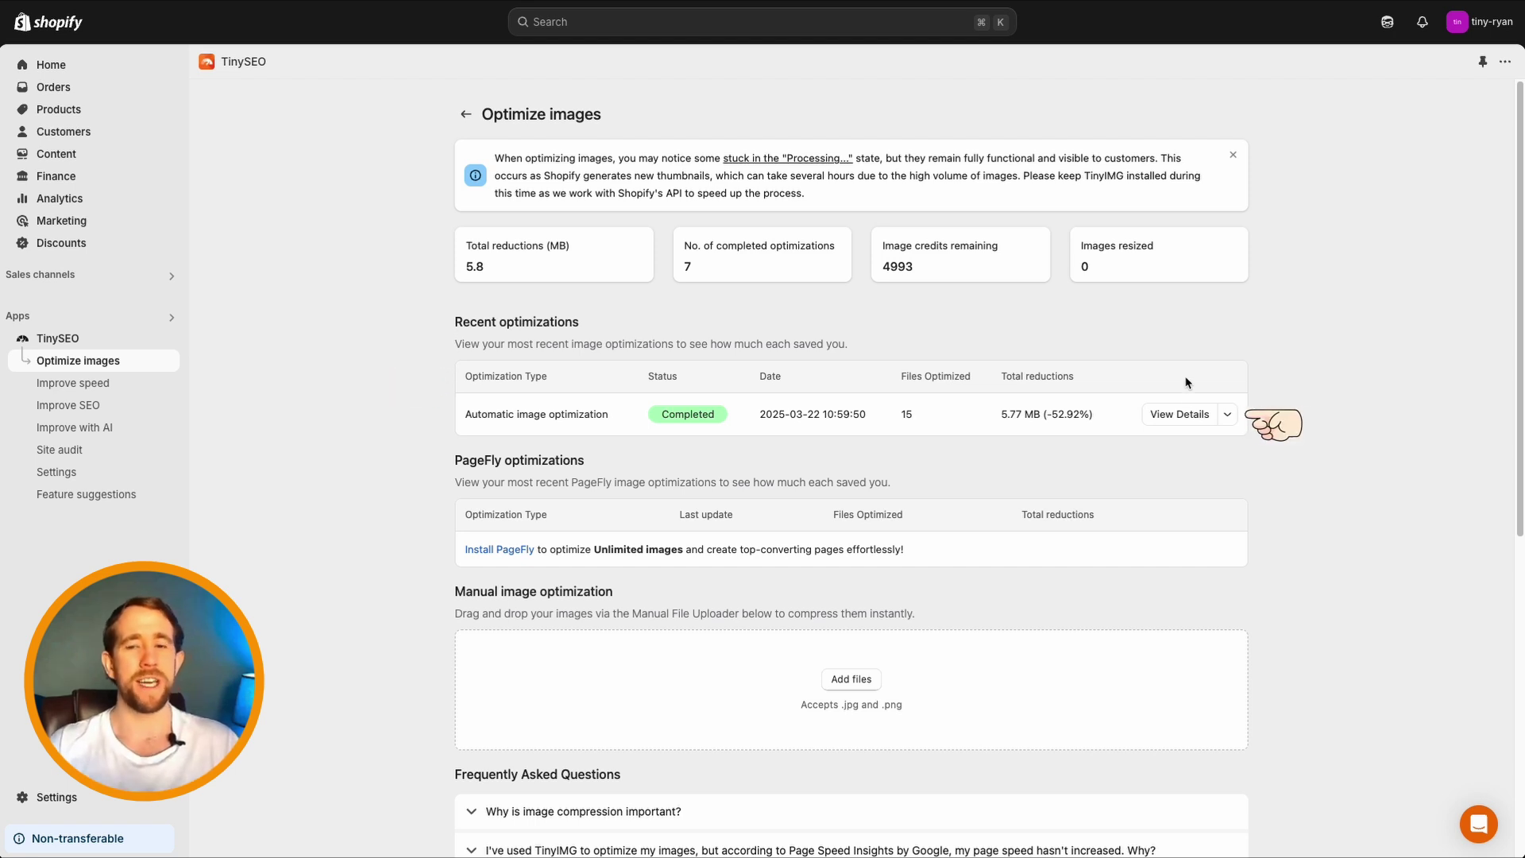
Show the automatic optimization's per-image original and optimized sizes, totalling 5.7704 MB saved.
left_click(1180, 414)
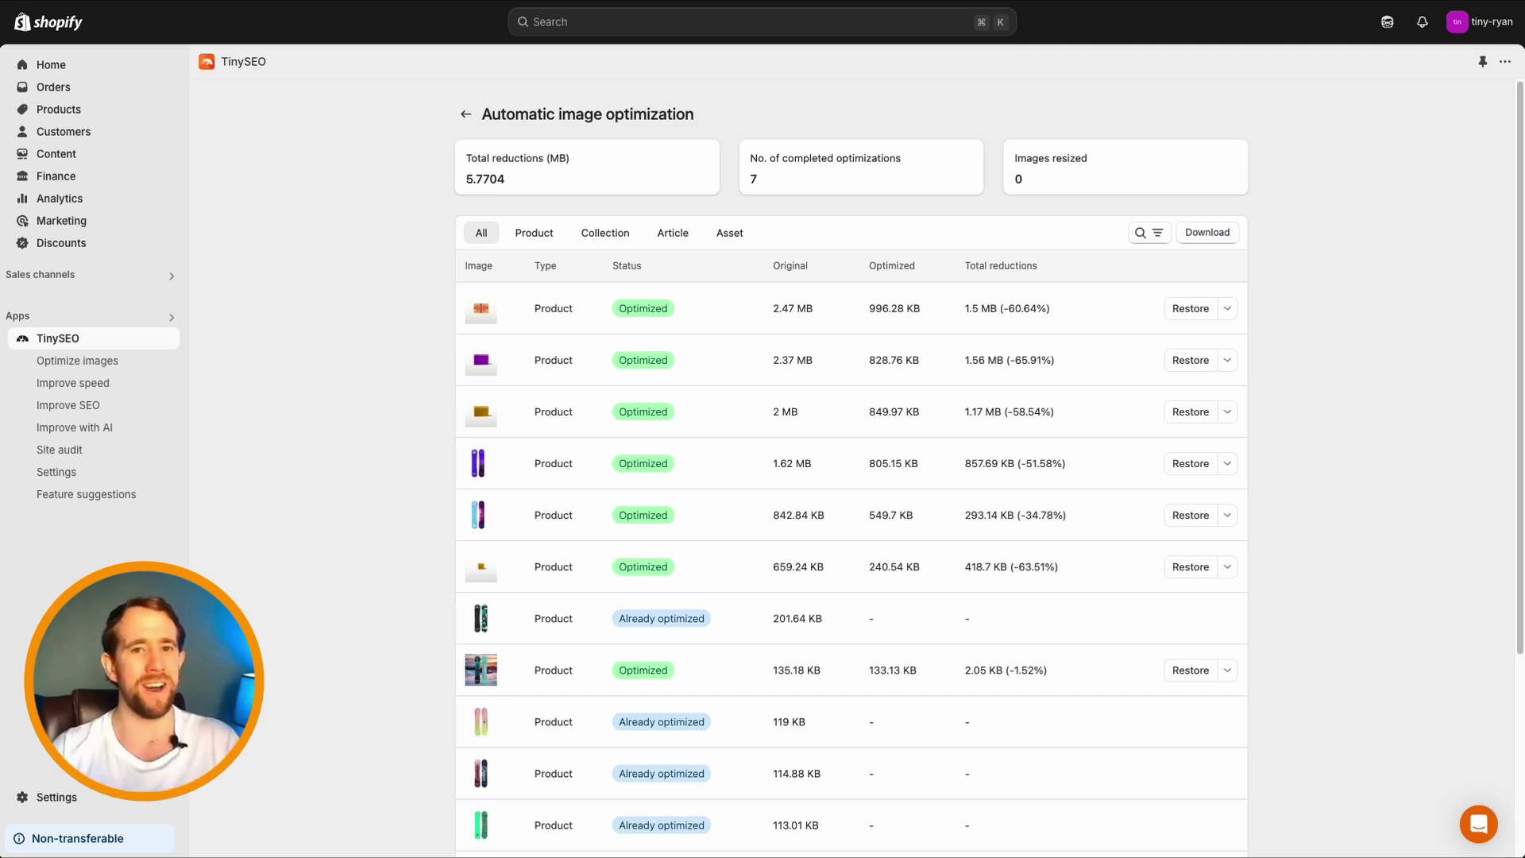
Manually upload TinyIMG asset.png from the Desktop for compression.
left_click(462, 116)
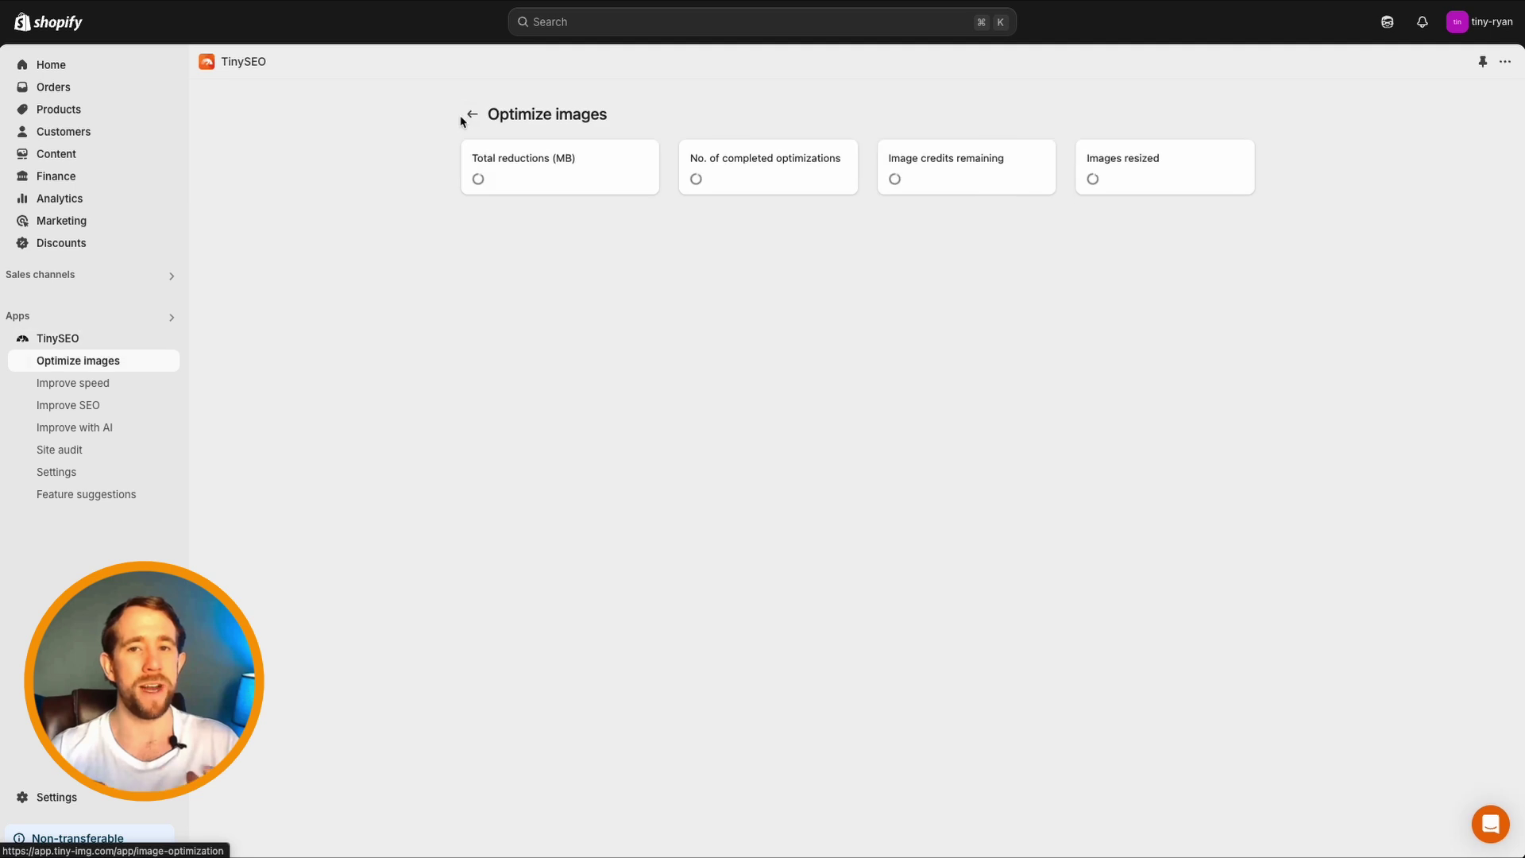
scroll(429, 255, "down", 4)
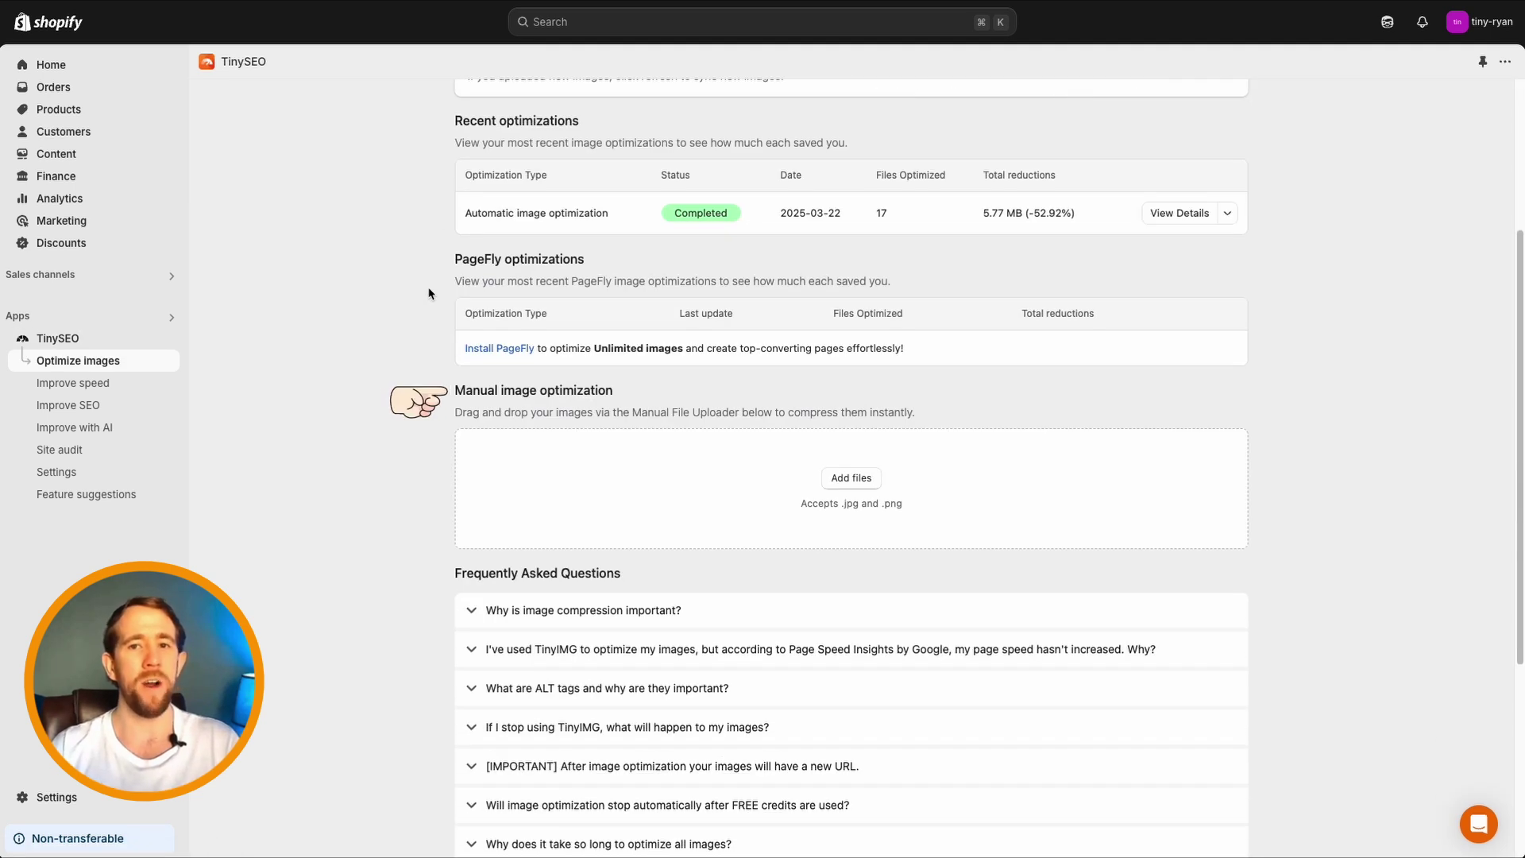
left_click(848, 479)
left_click(661, 283)
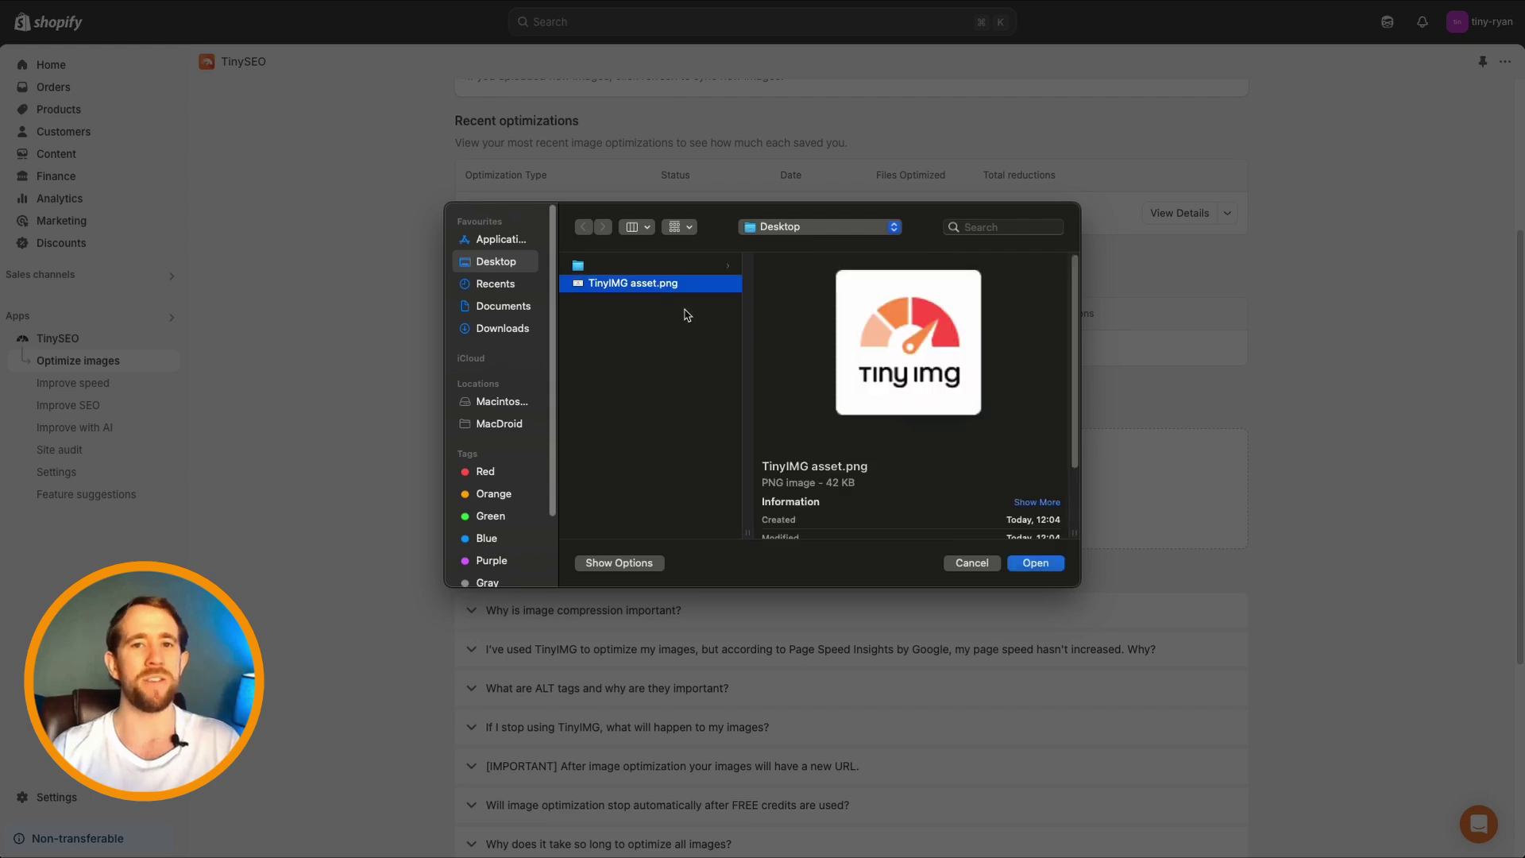
left_click(1047, 564)
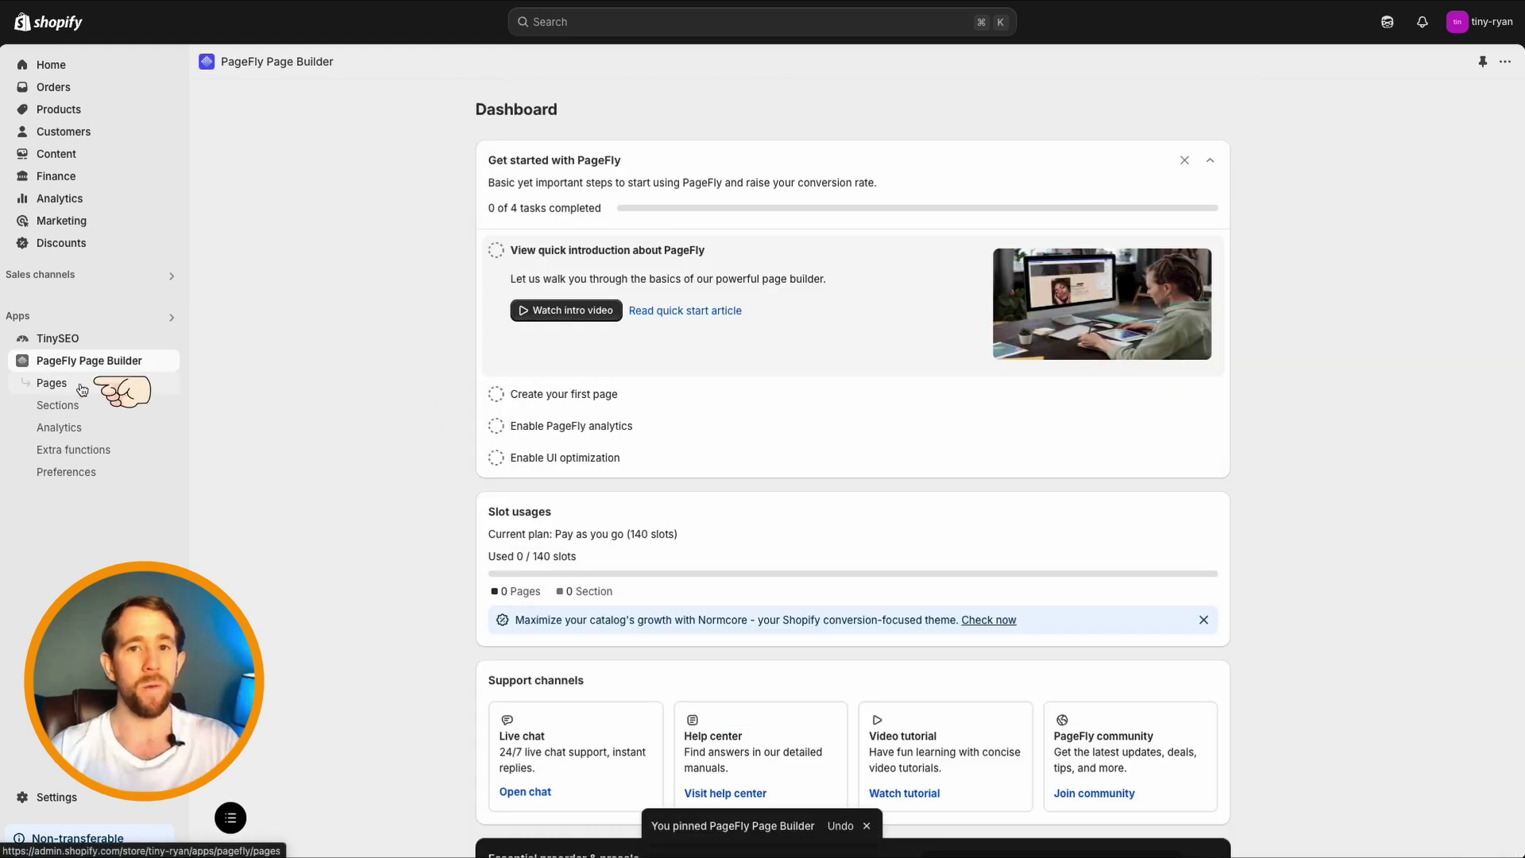
Create a Regular PageFly page from template in the Legacy Editor and optimize its image.
left_click(82, 388)
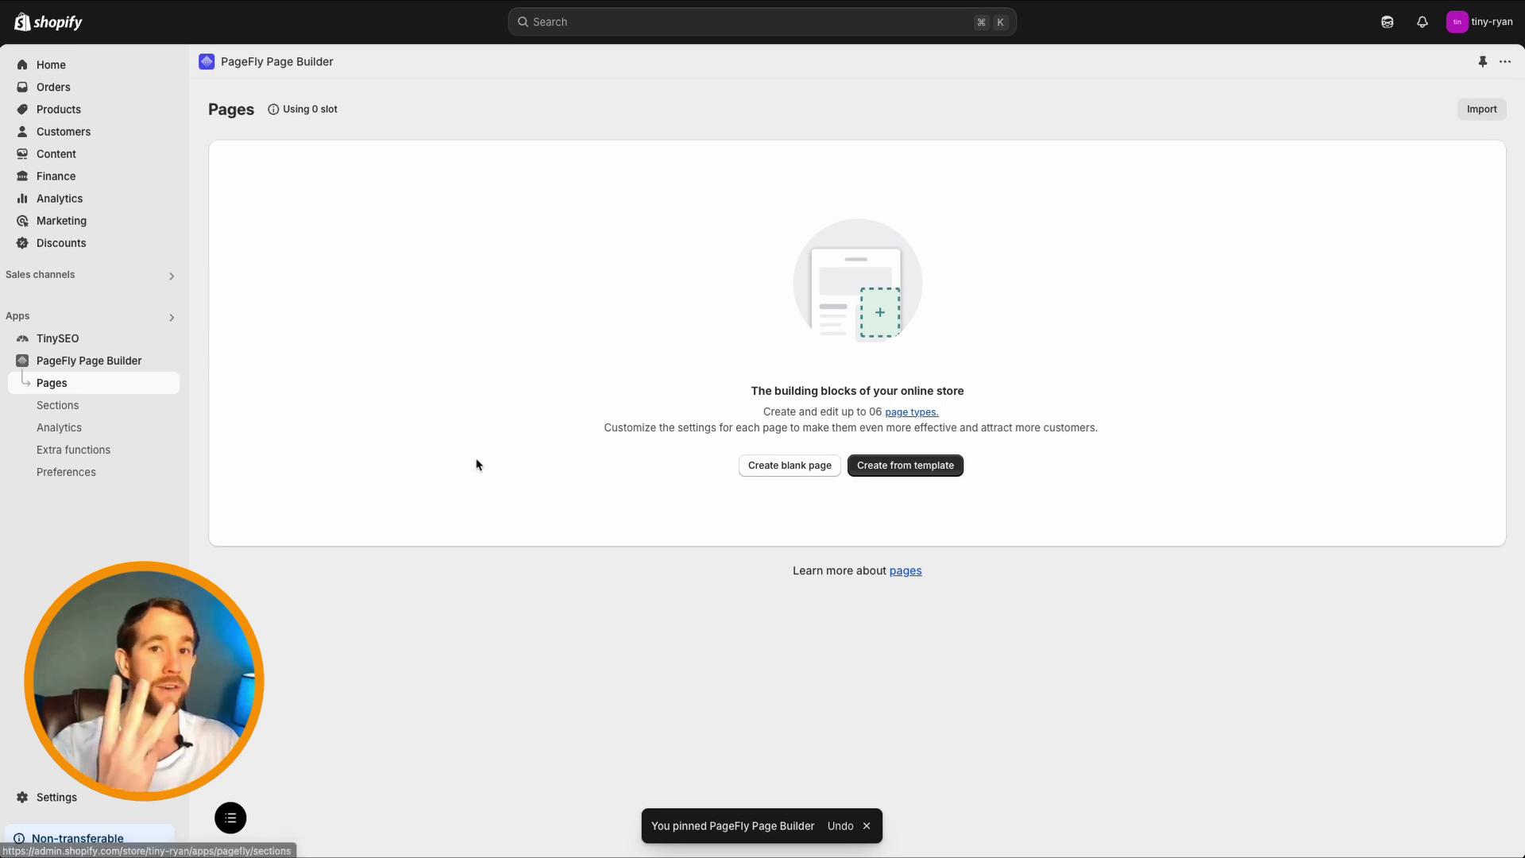
left_click(901, 467)
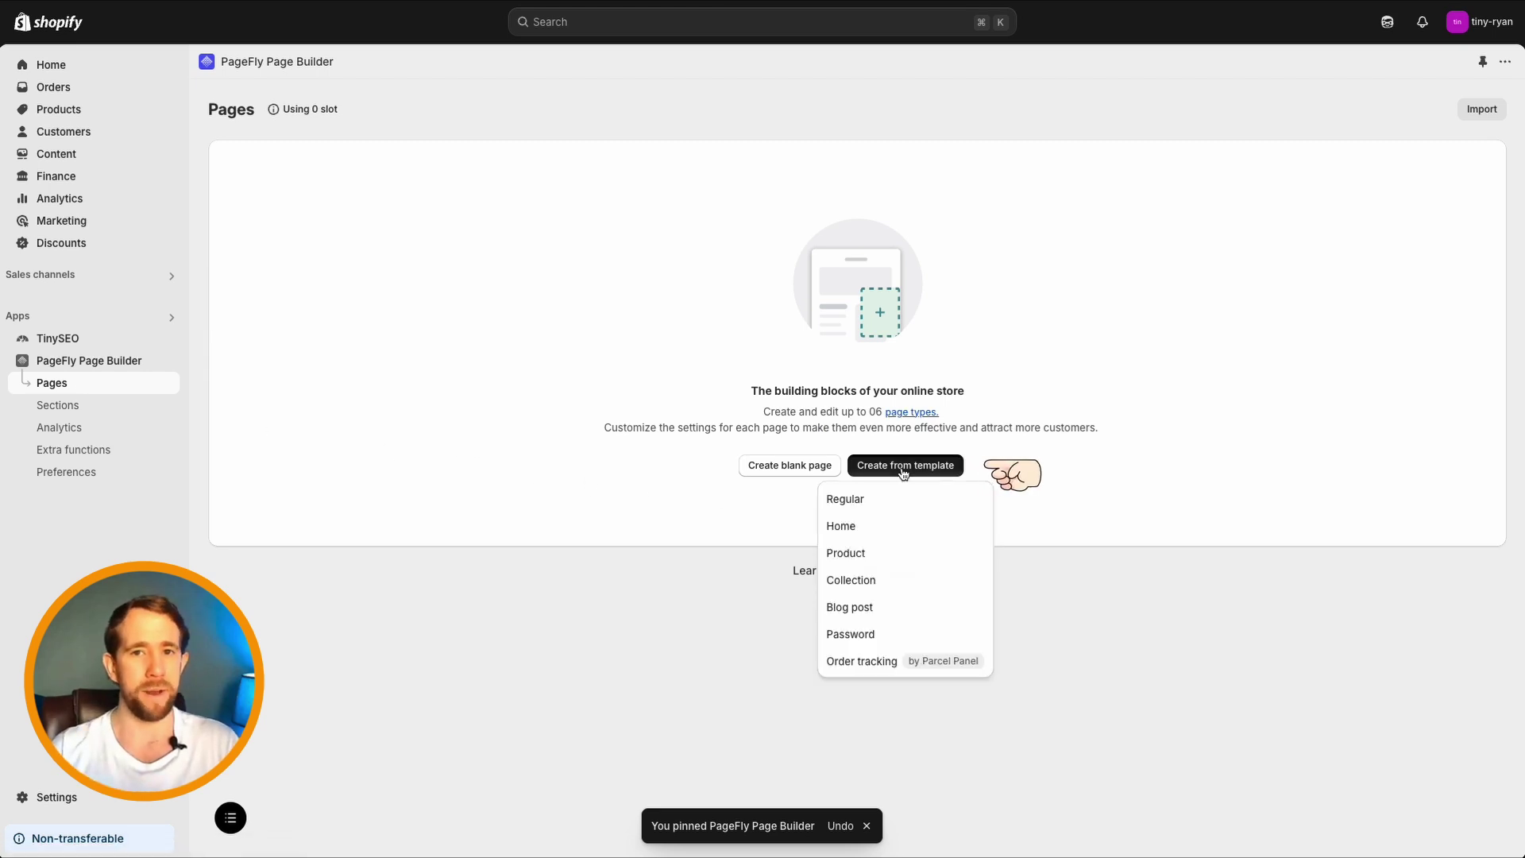
left_click(891, 499)
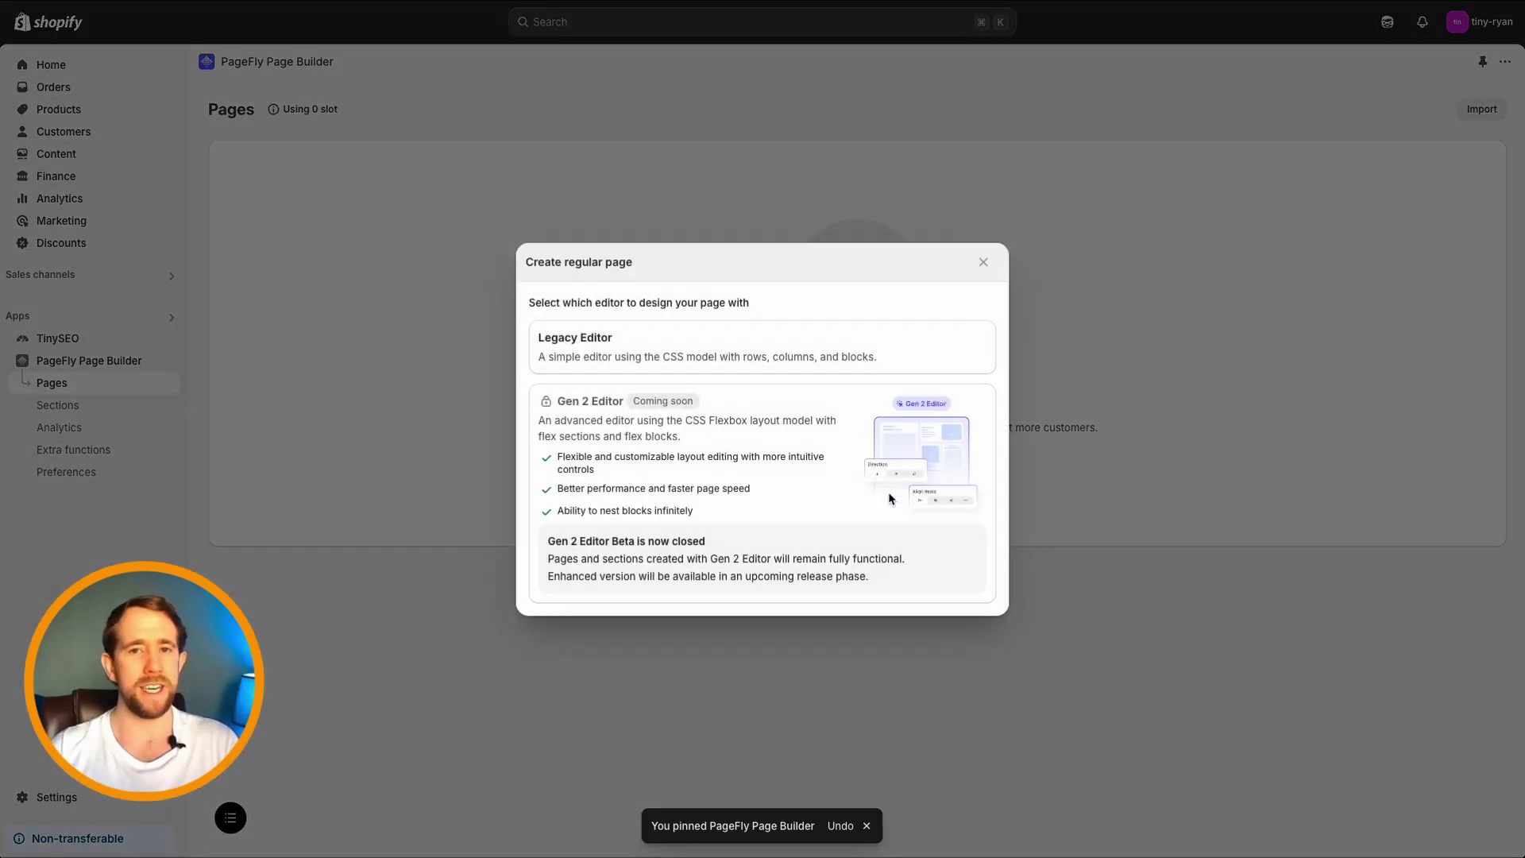
left_click(899, 365)
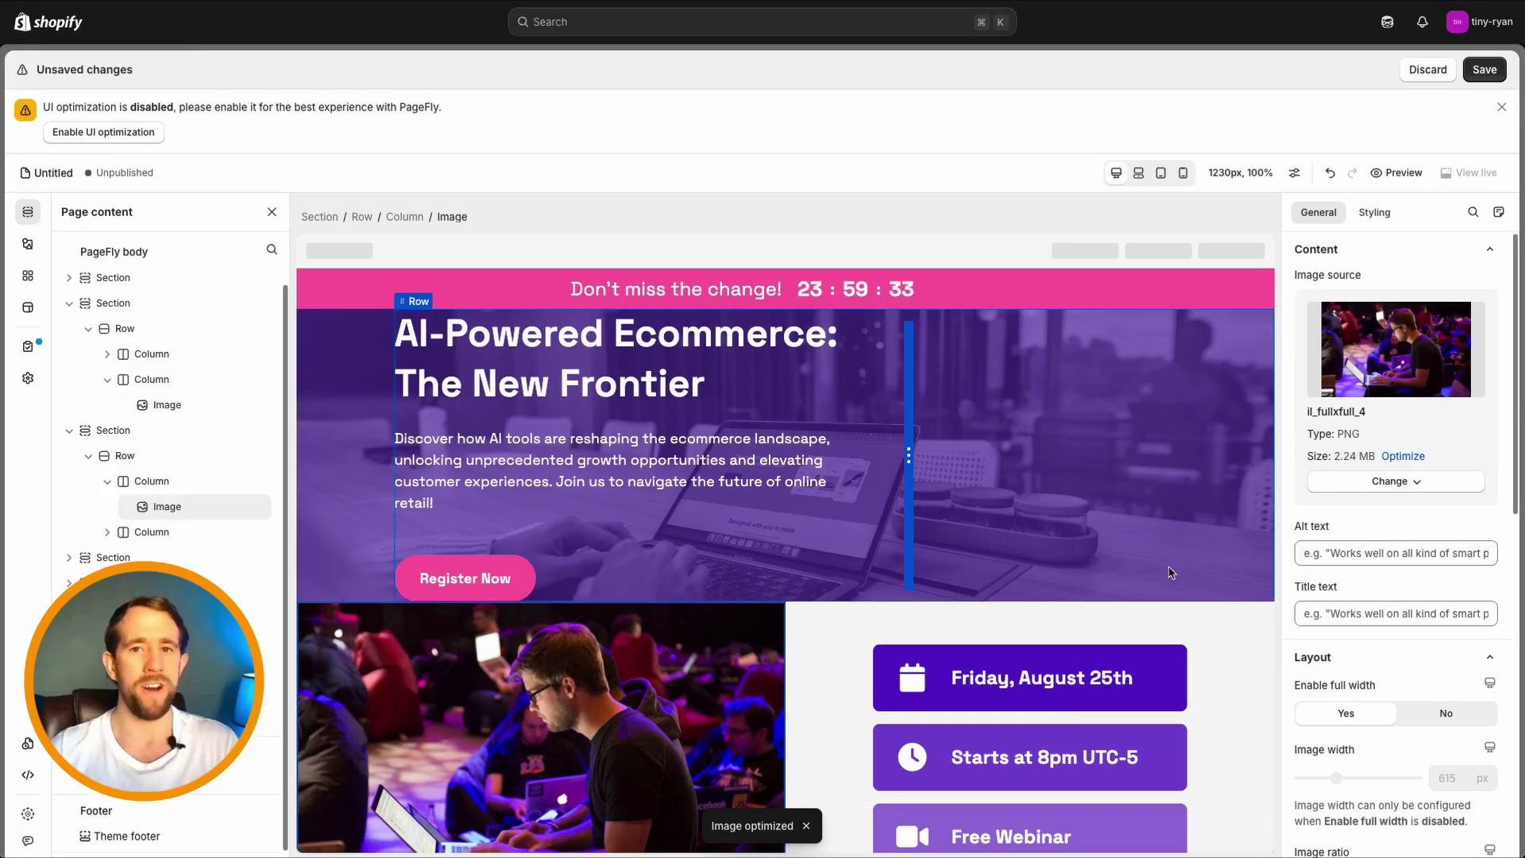
left_click(1402, 456)
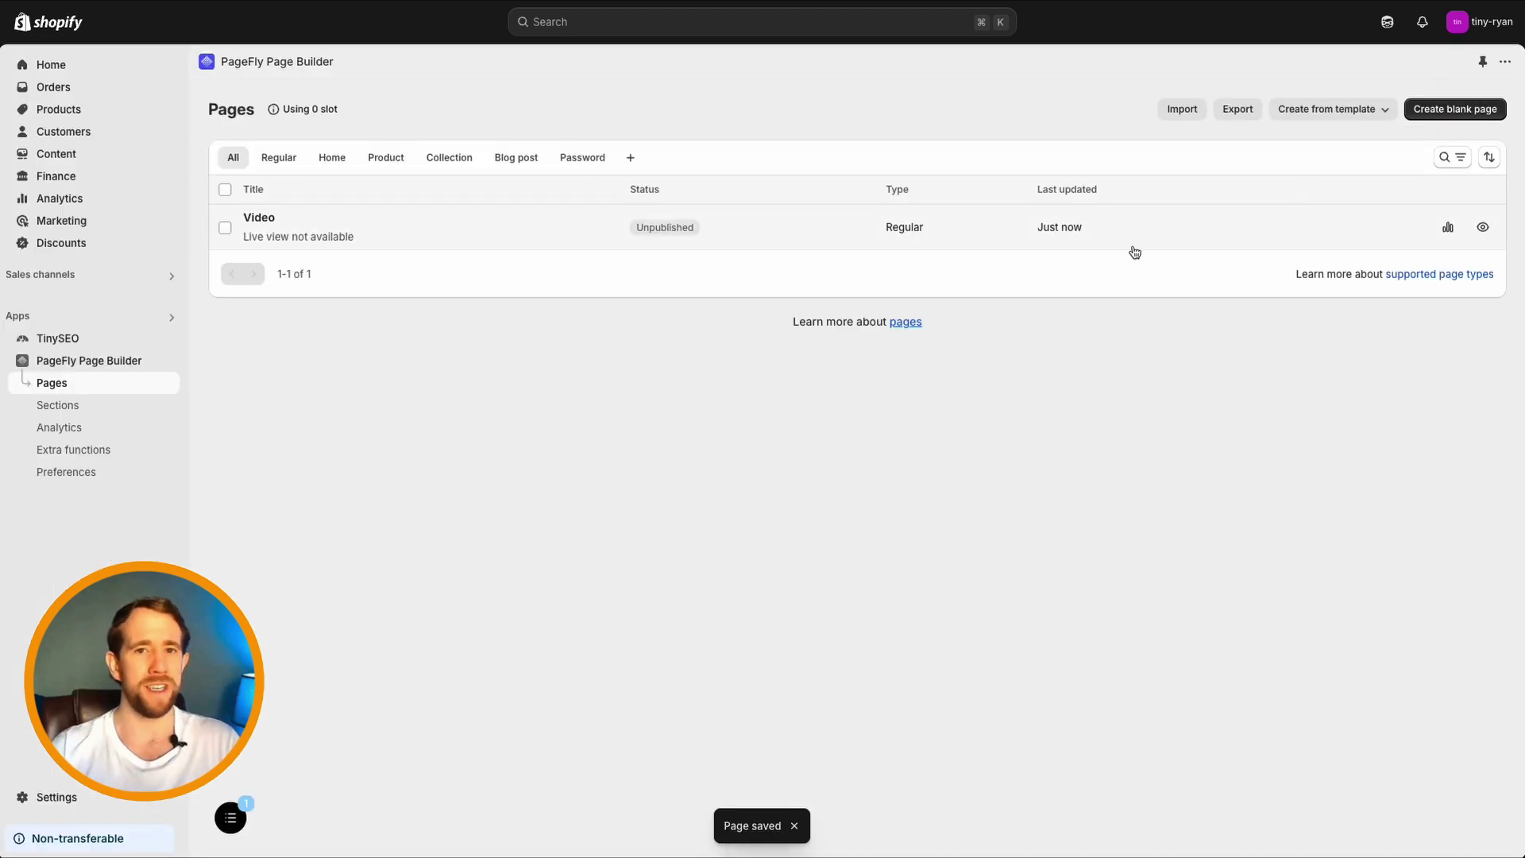
Review the two PageFly image optimizations saving 1.79 MB, then go to TinyIMG Settings.
left_click(136, 345)
left_click(129, 361)
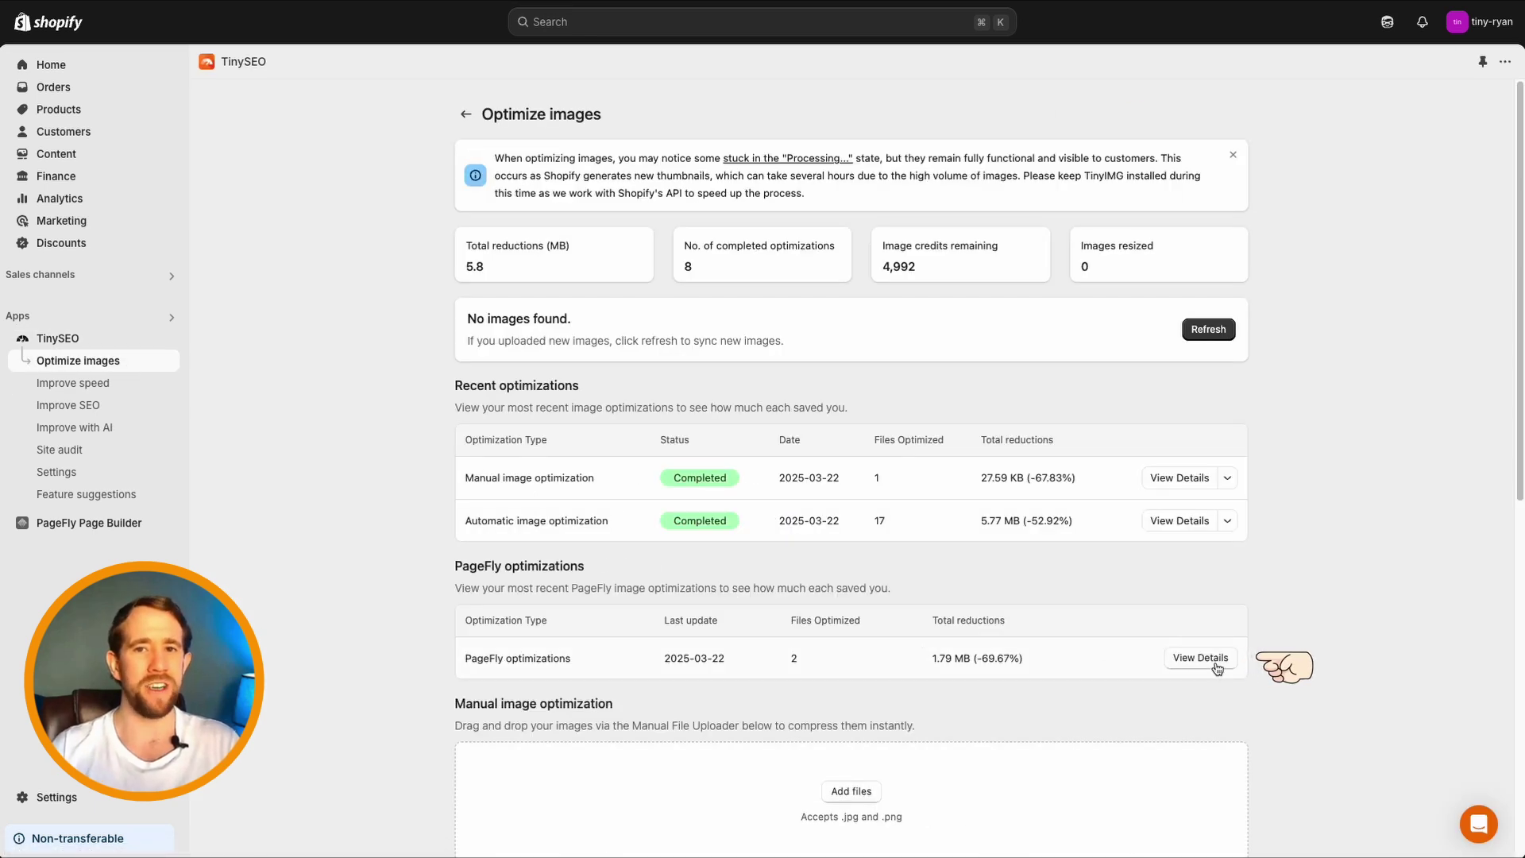
left_click(1200, 659)
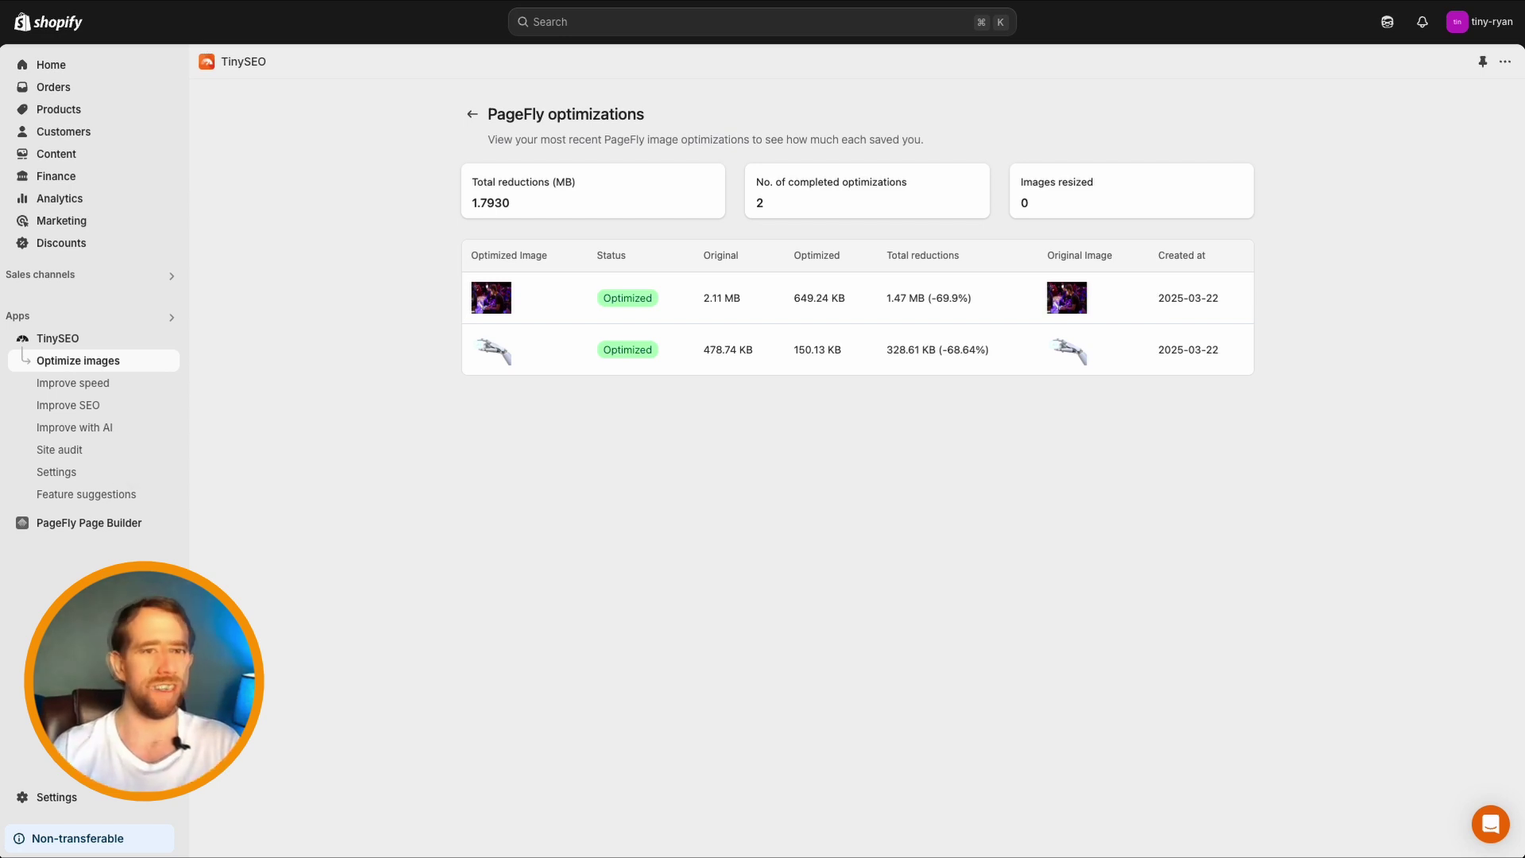
left_click(111, 475)
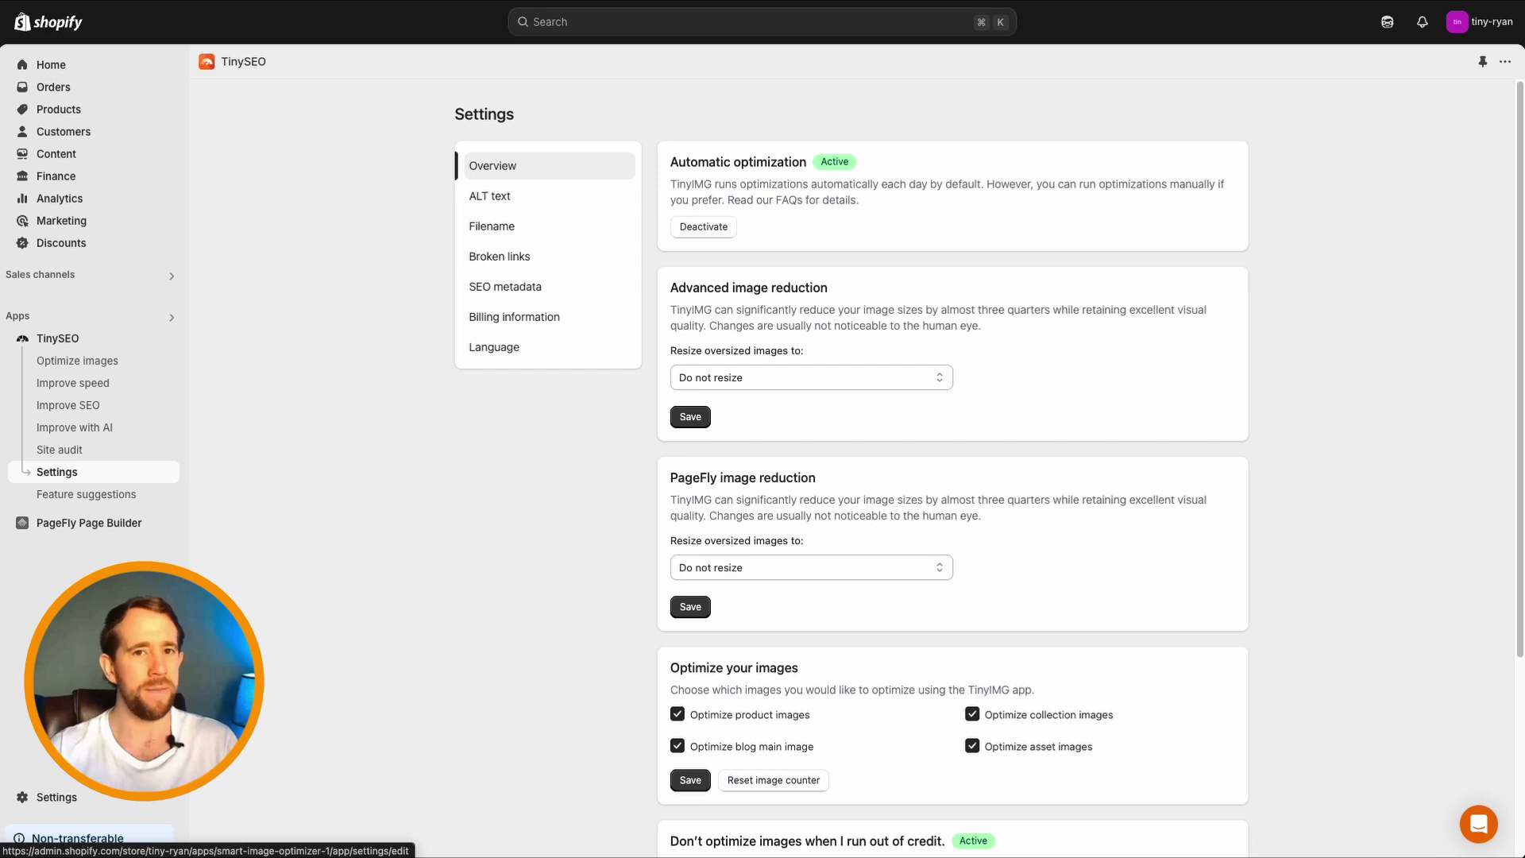
left_click(911, 379)
key("Escape")
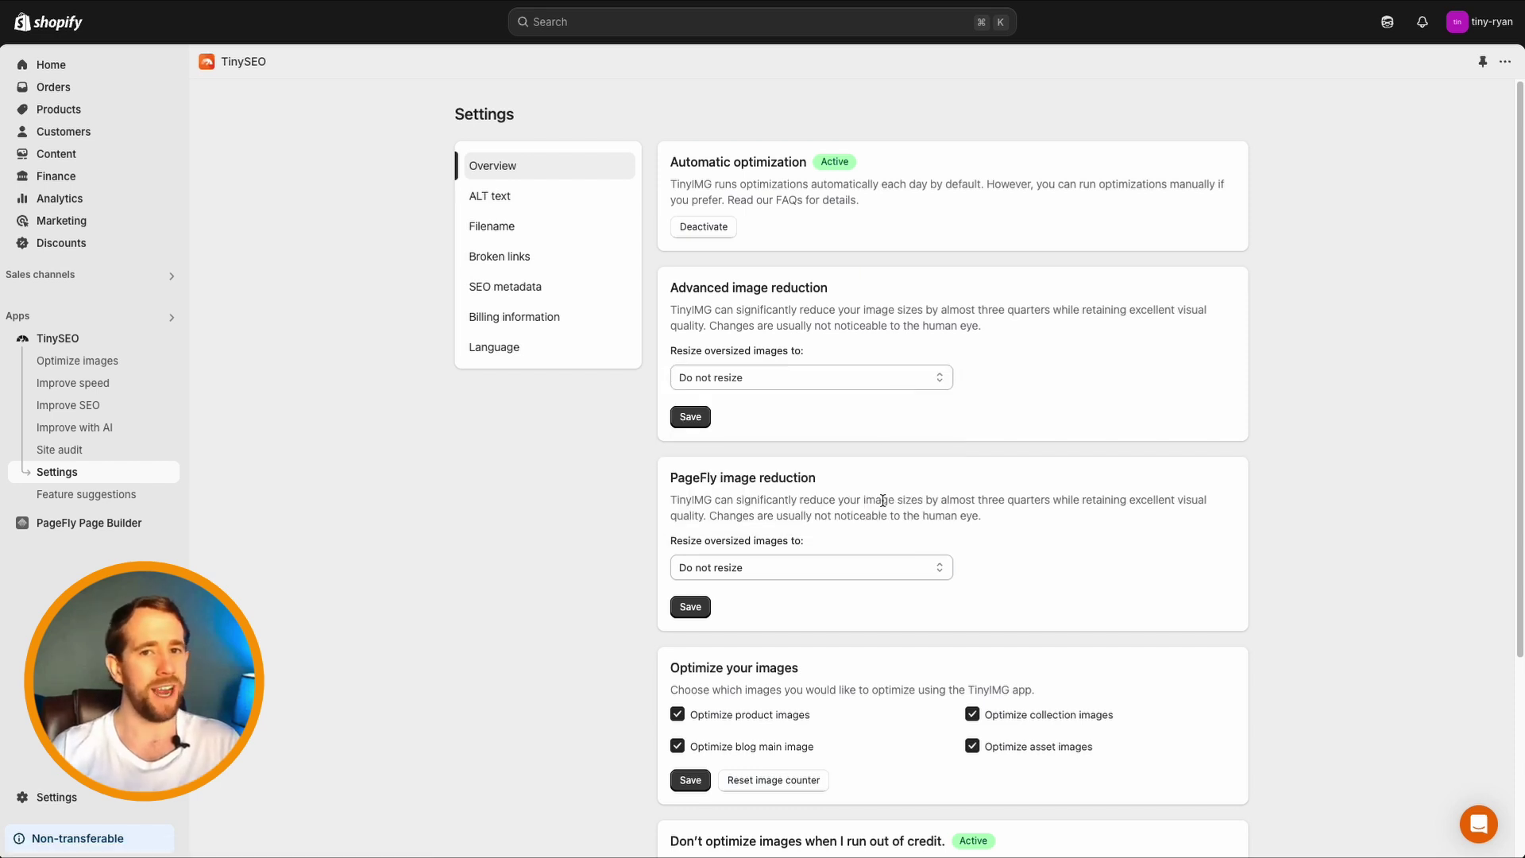
left_click(883, 567)
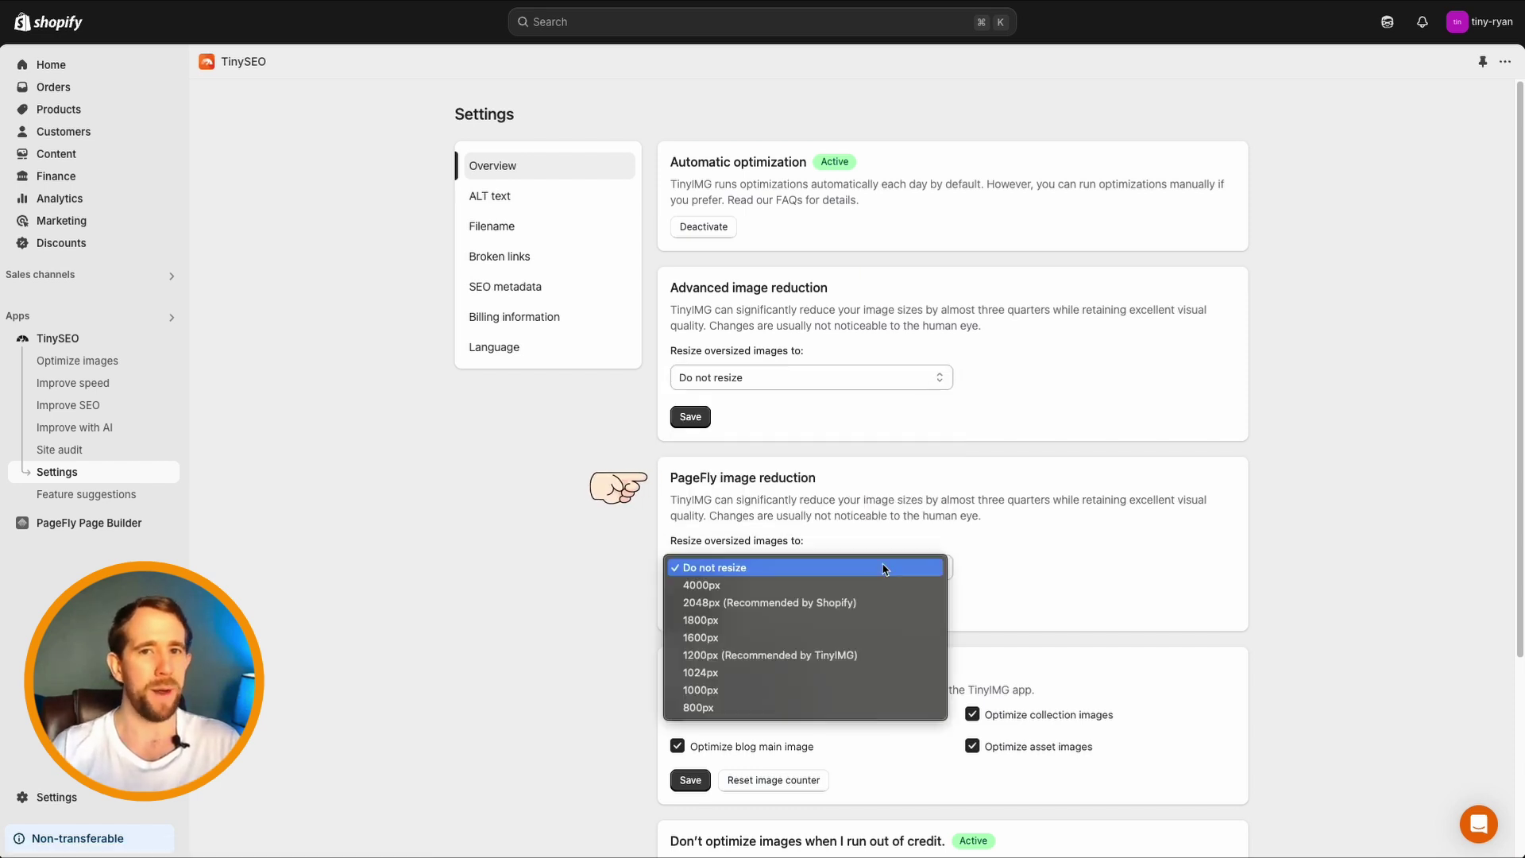
key("Escape")
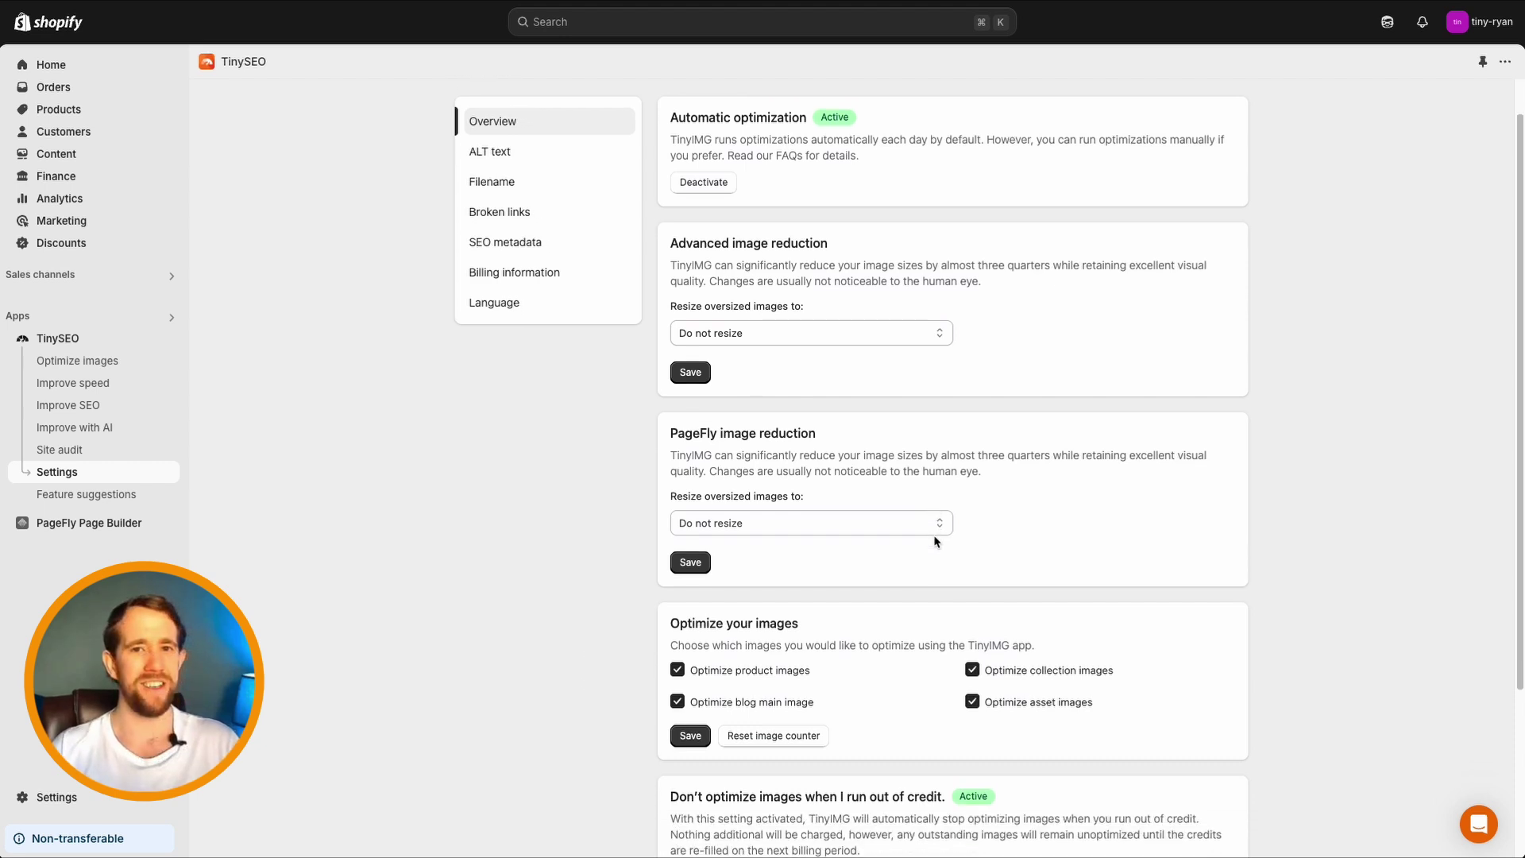
scroll(936, 541, "down", 3)
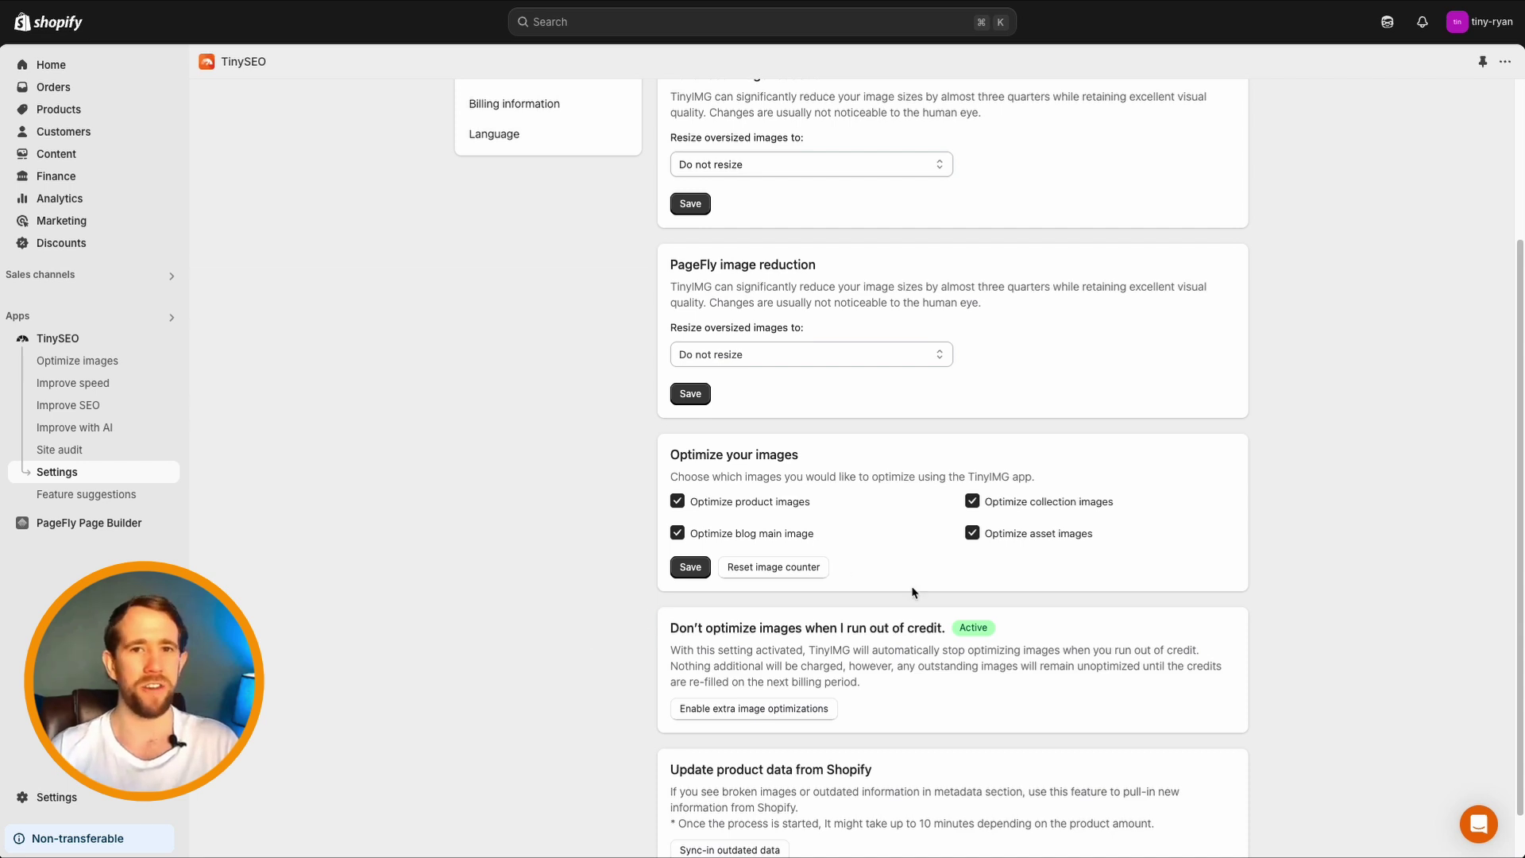
scroll(349, 350, "up", 3)
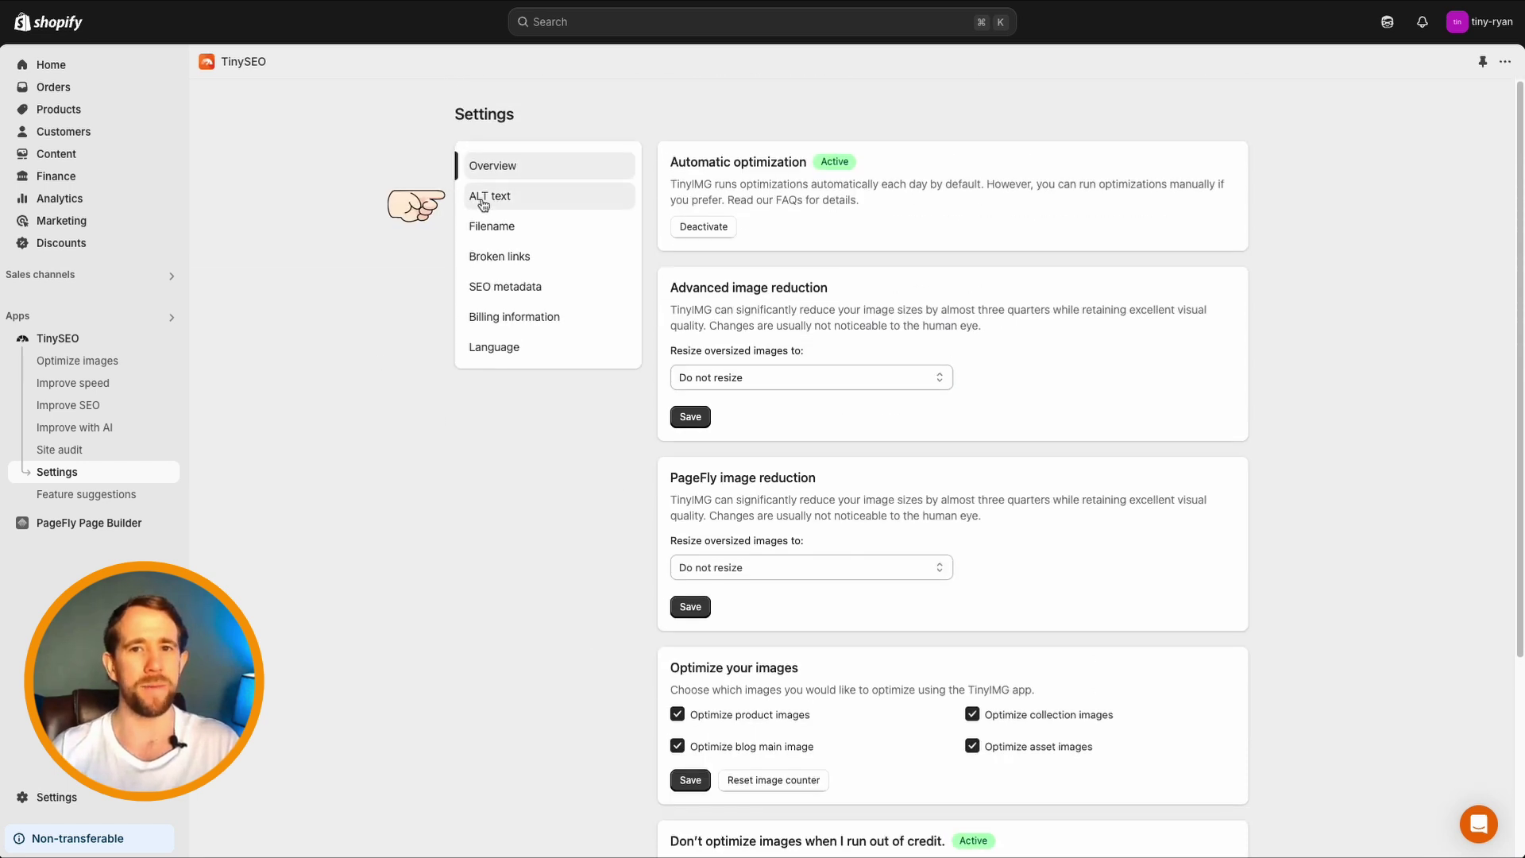
Add #product_vendor# and ' Type here :)' to the overriding ALT template, then save and regenerate.
left_click(484, 196)
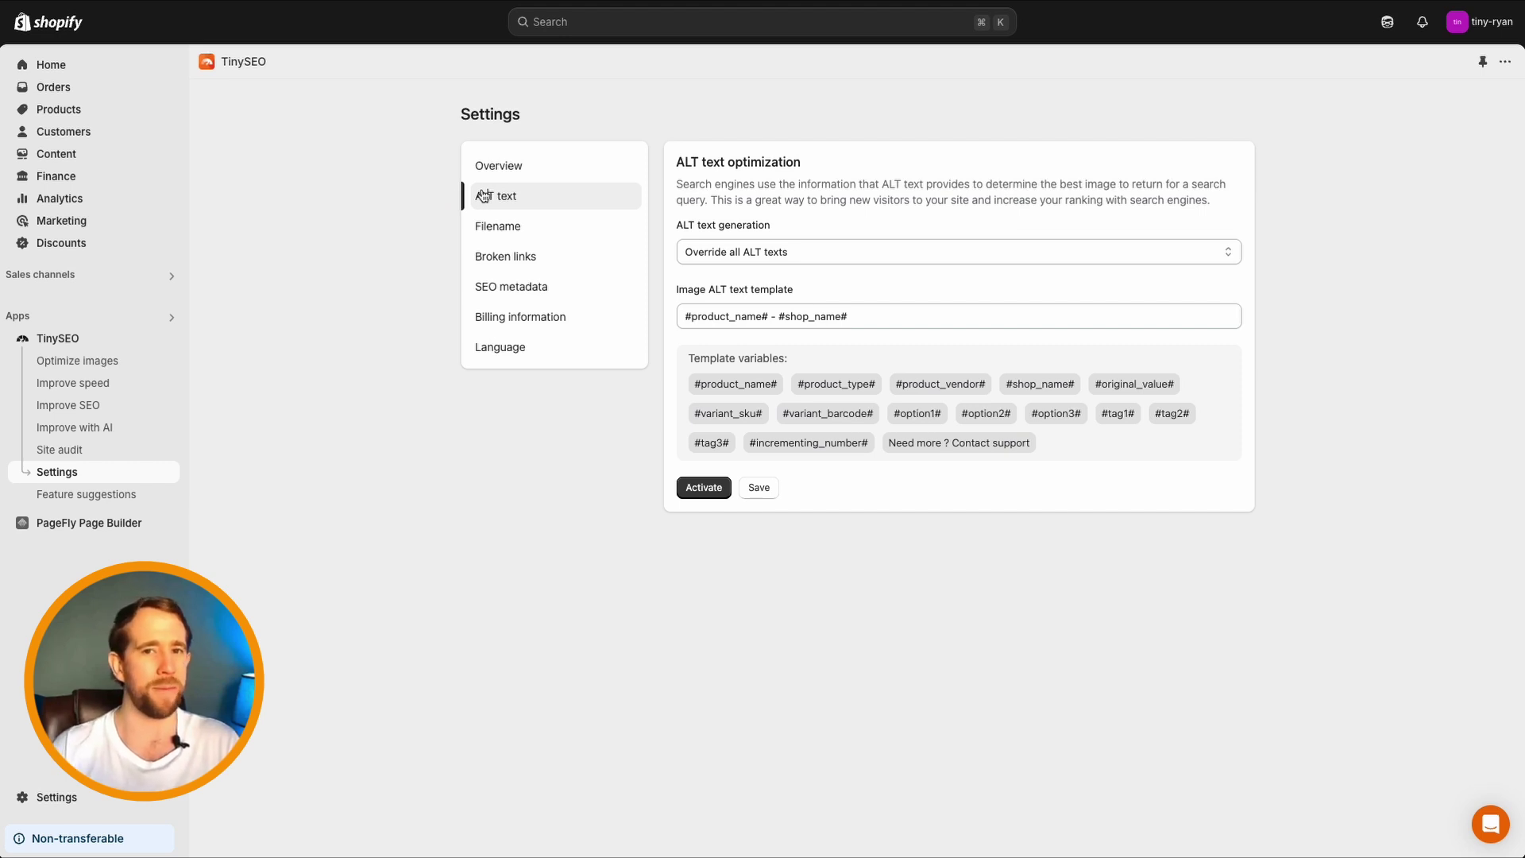
left_click(827, 256)
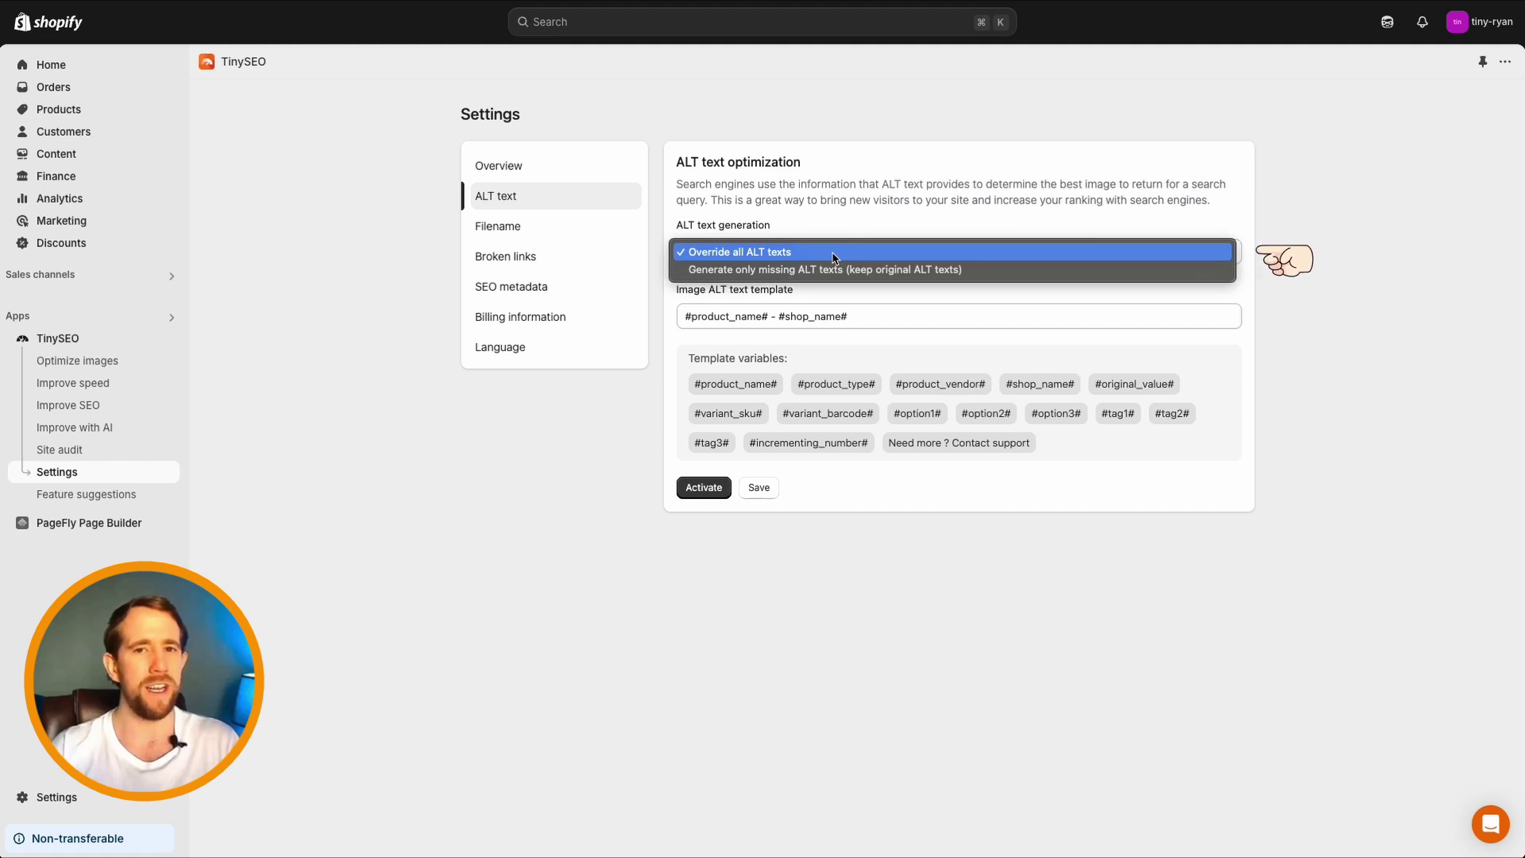
left_click(834, 253)
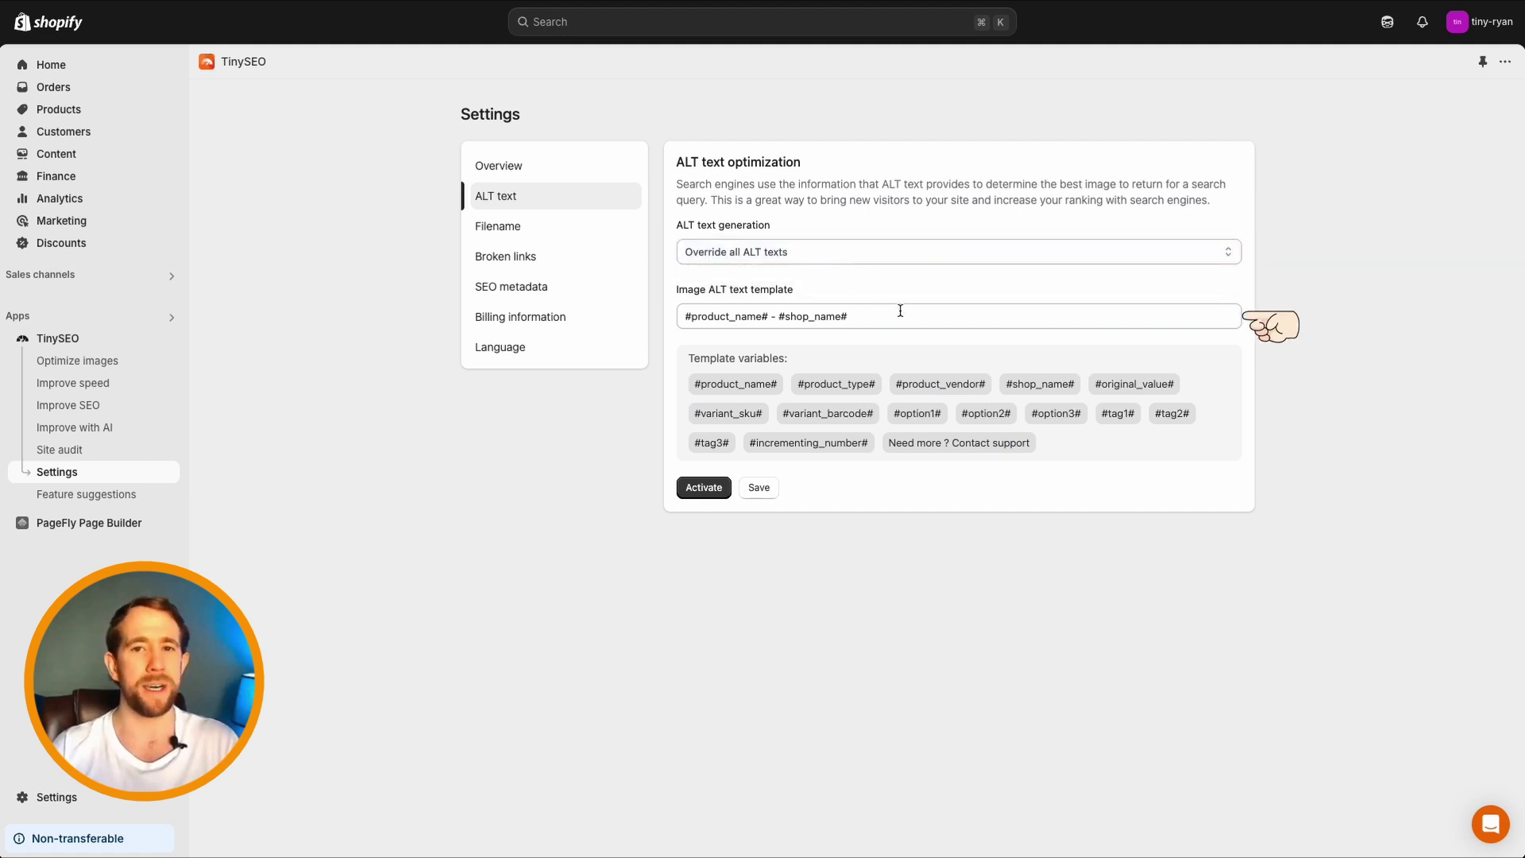
left_click(926, 385)
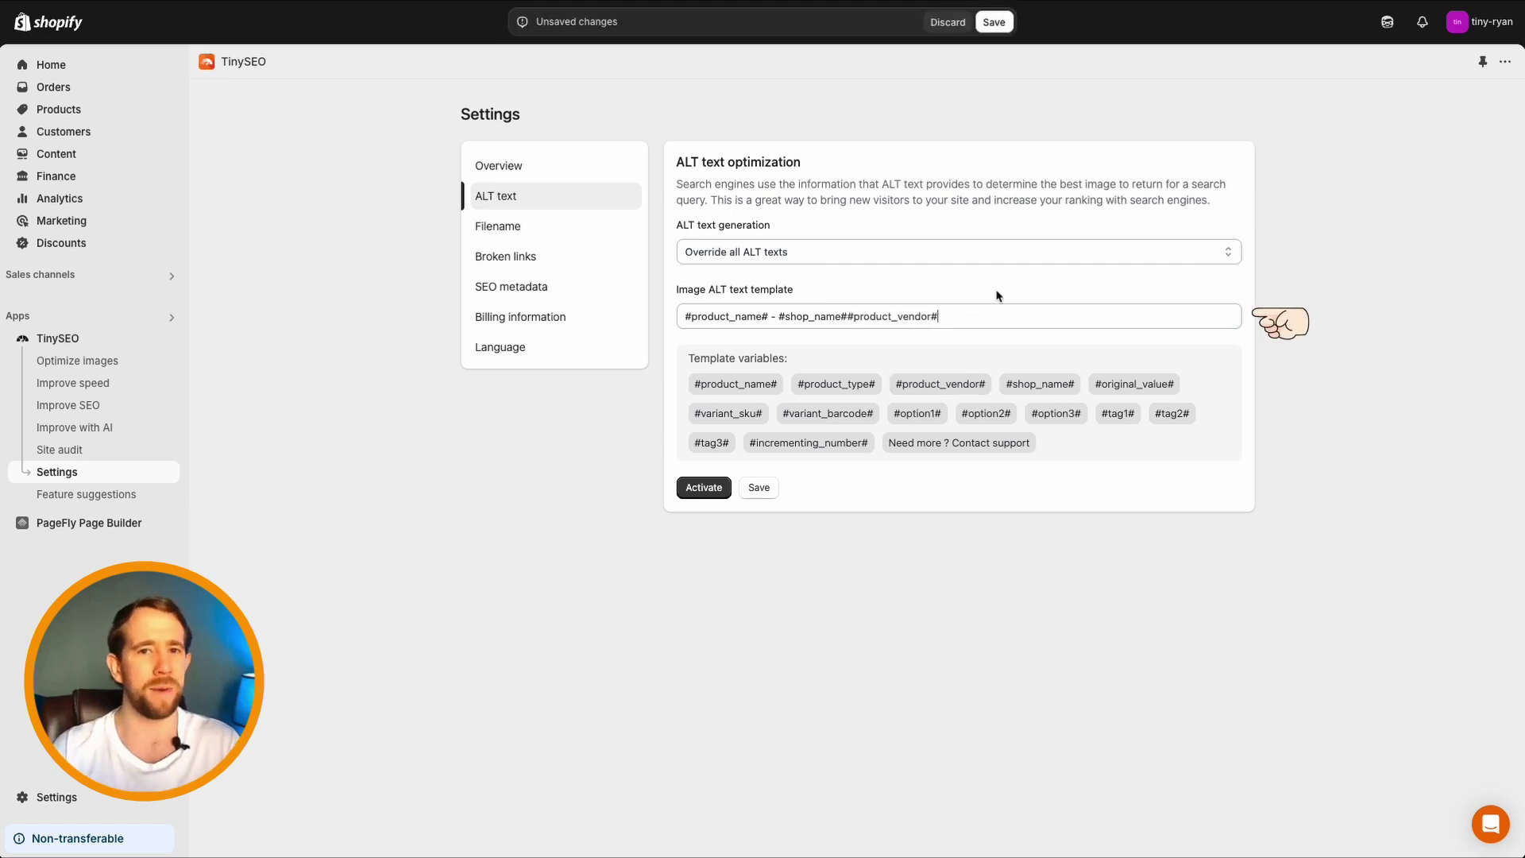
type("Type here :)")
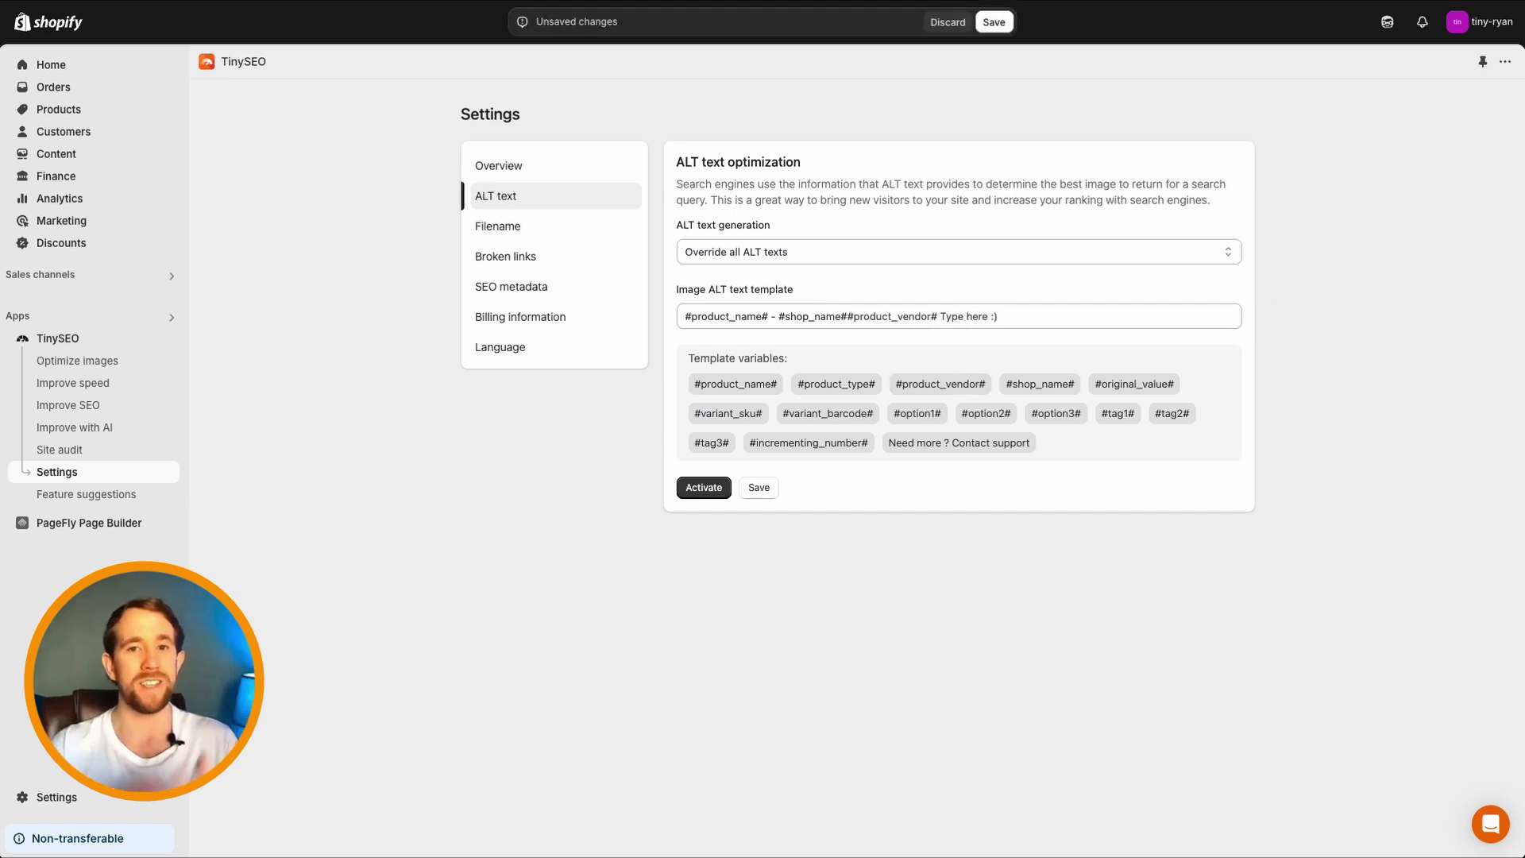
left_click(760, 489)
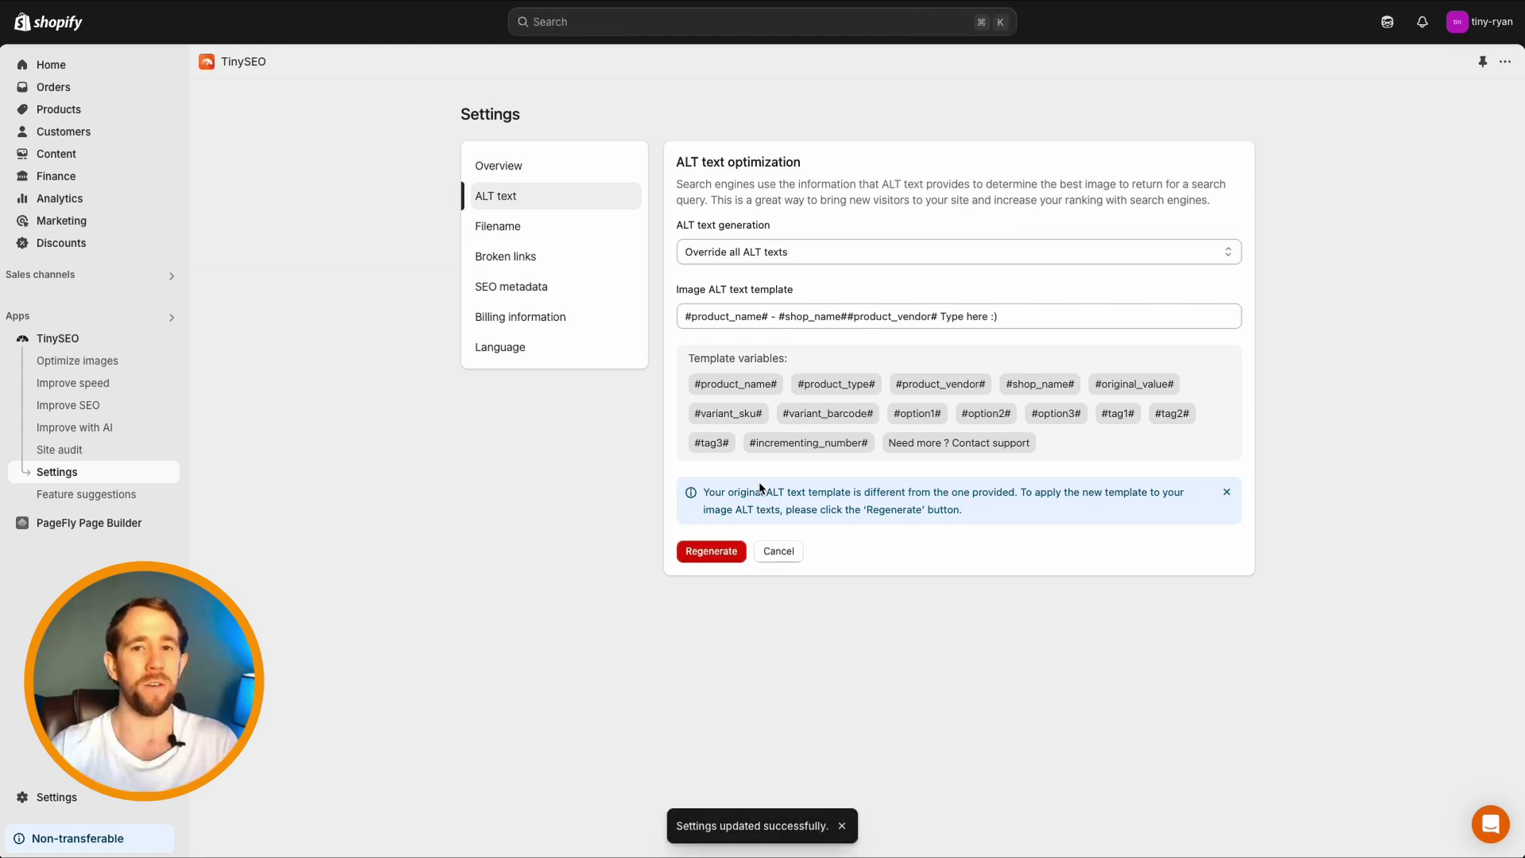
left_click(713, 551)
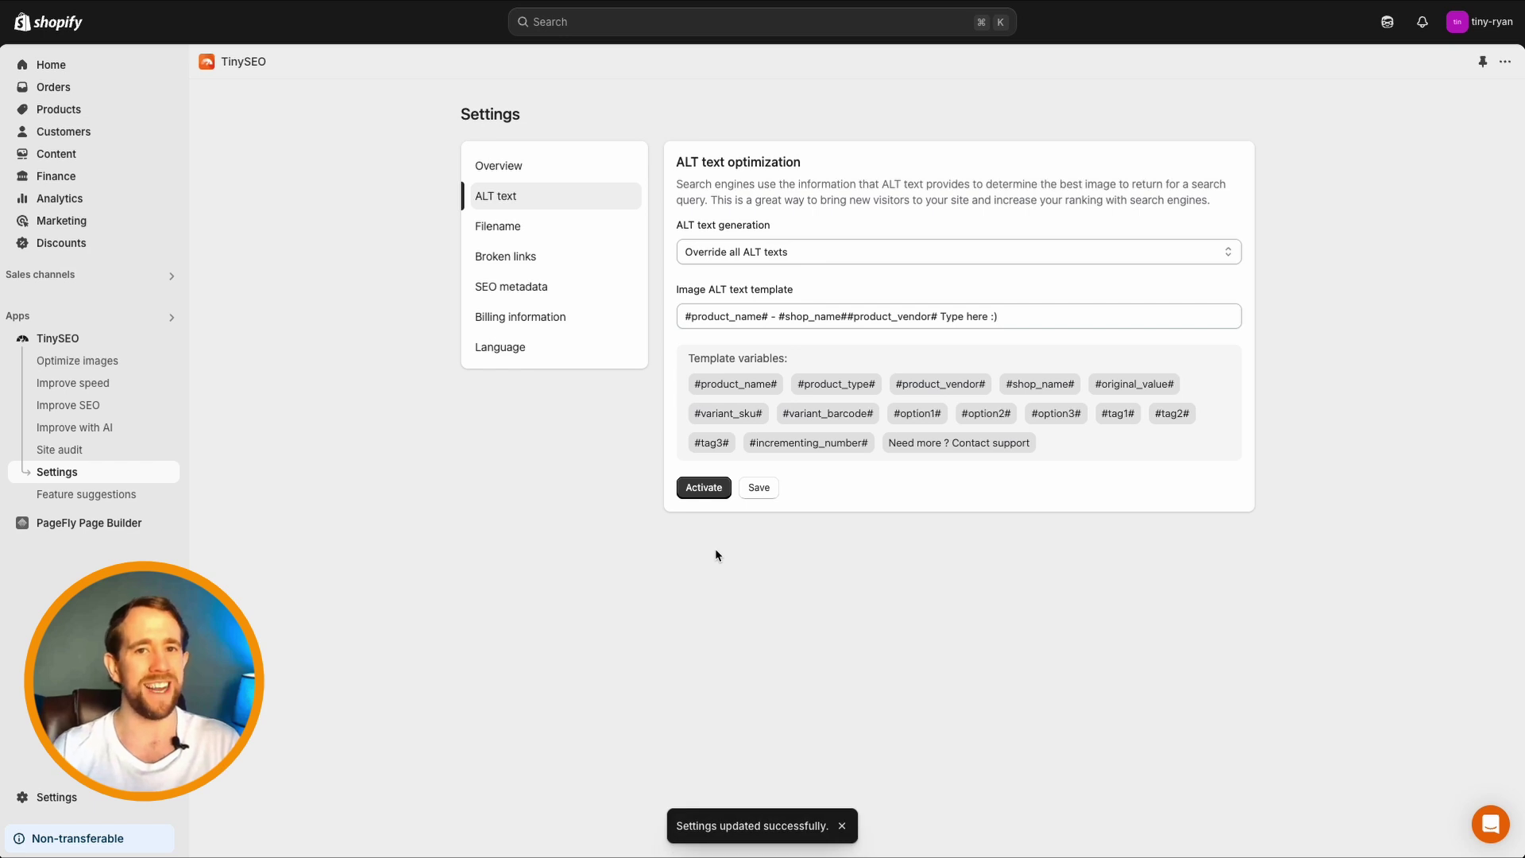
Add #product_name#, #product_type# and ' type here :)' to the filename template, then request a variable from support.
left_click(503, 226)
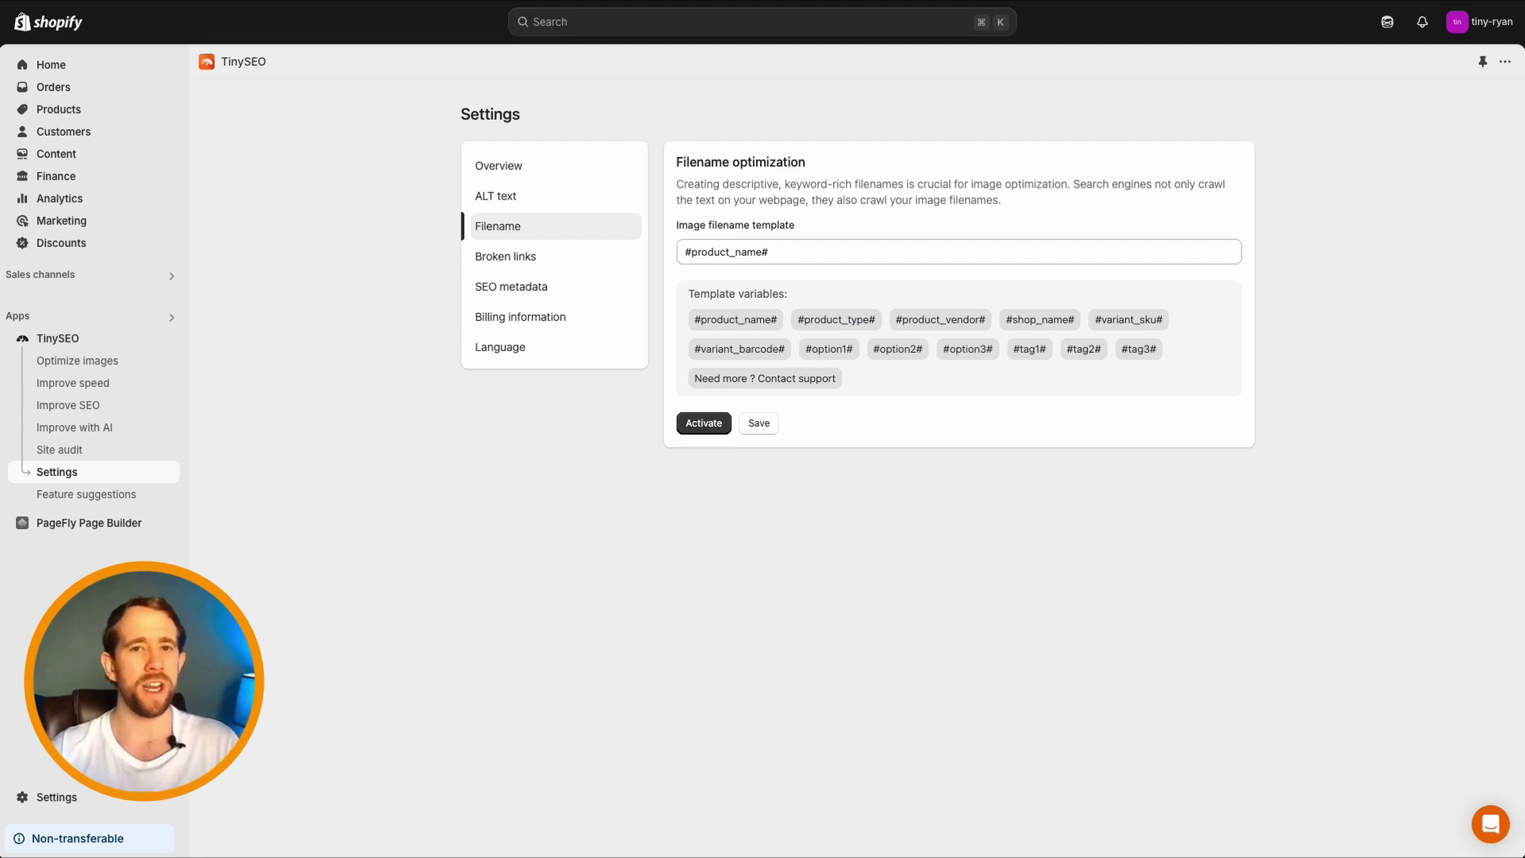
left_click(739, 318)
left_click(821, 321)
type("type her")
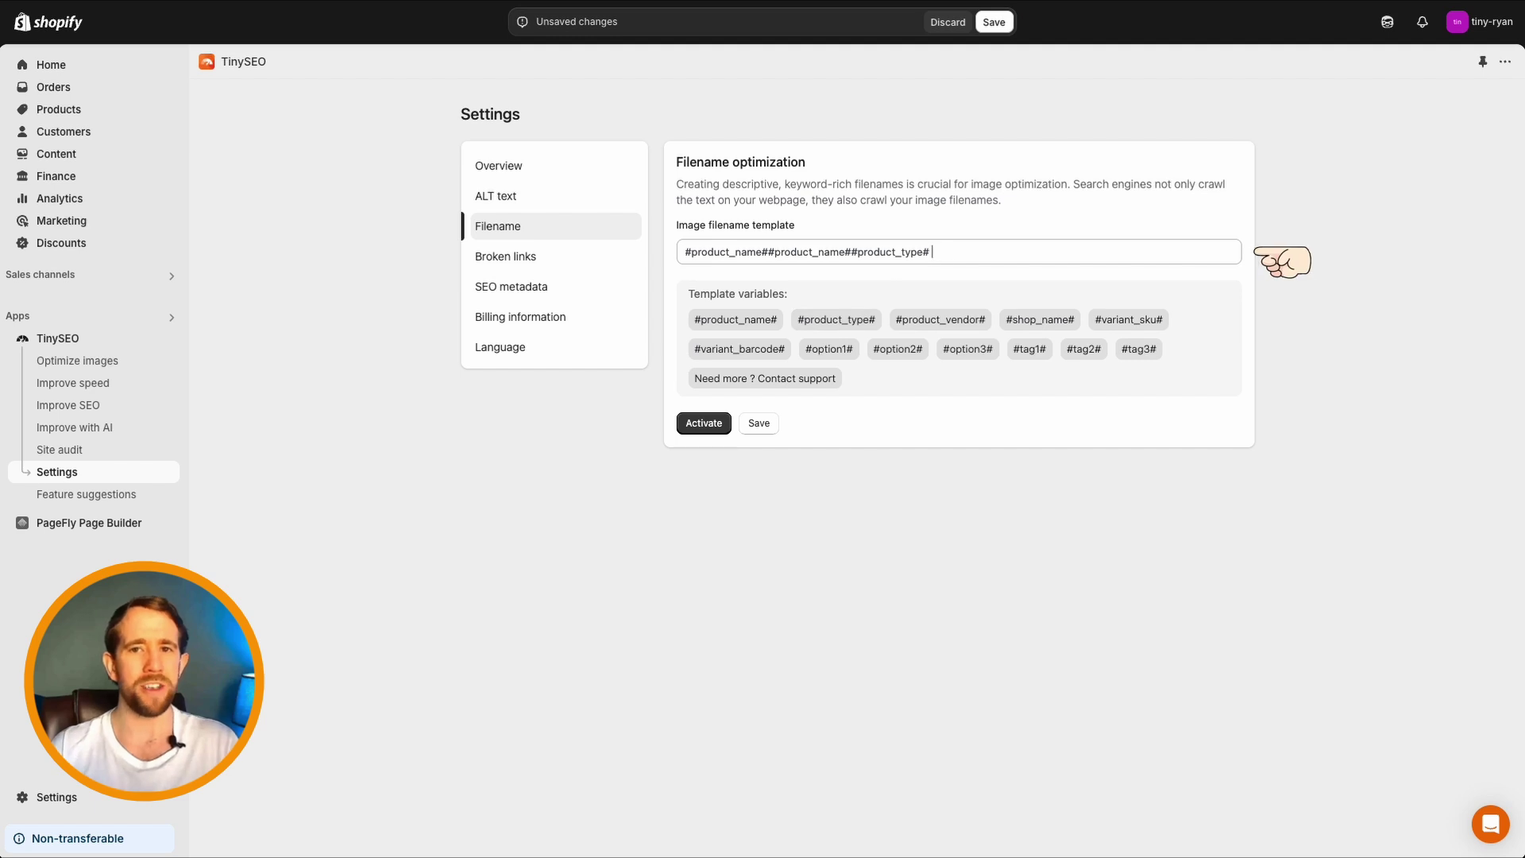
type("e :)")
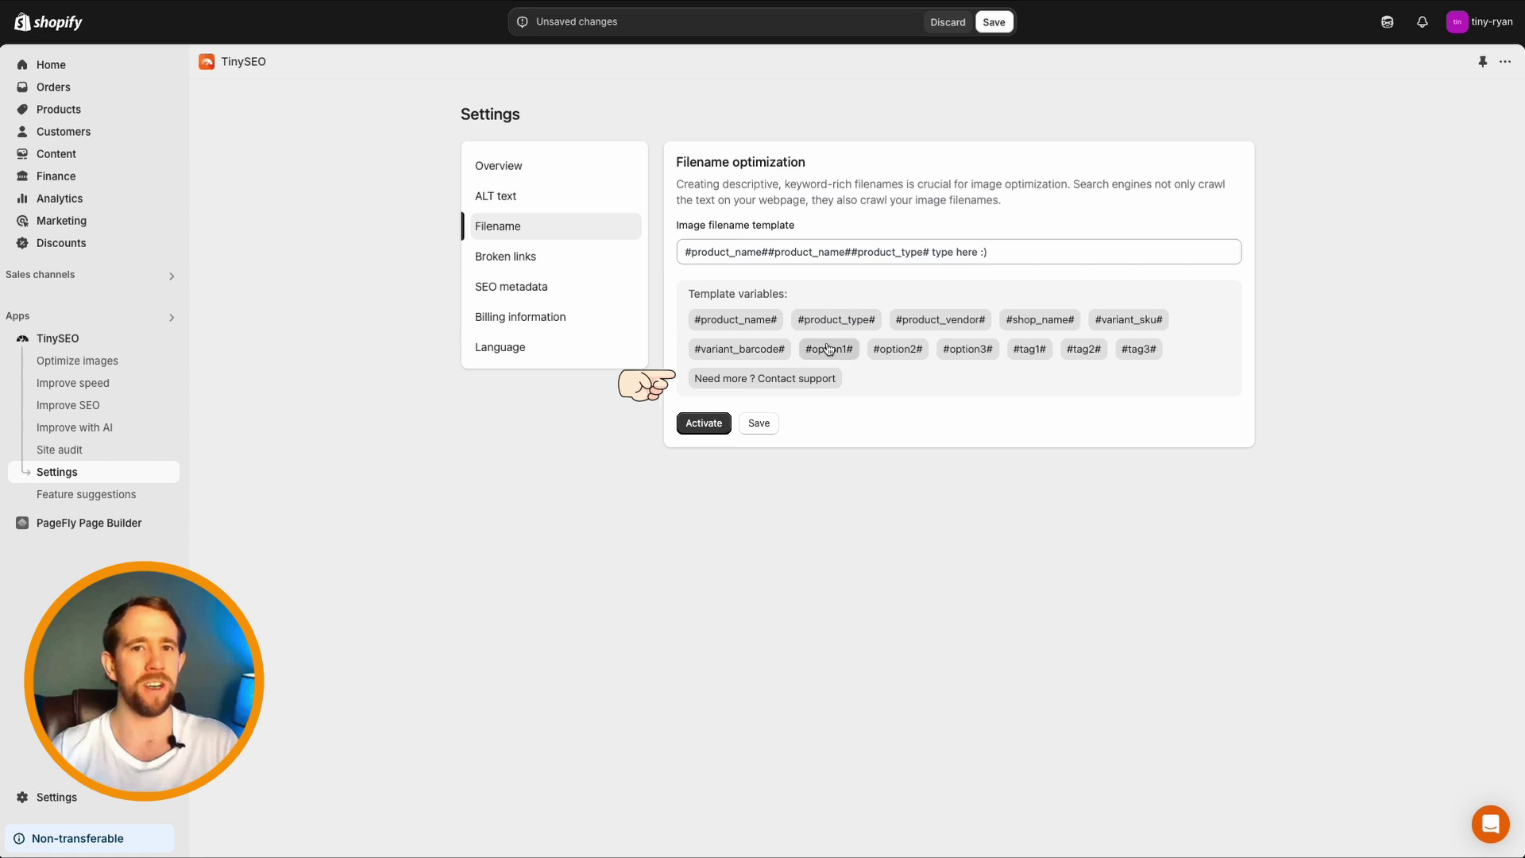
left_click(779, 380)
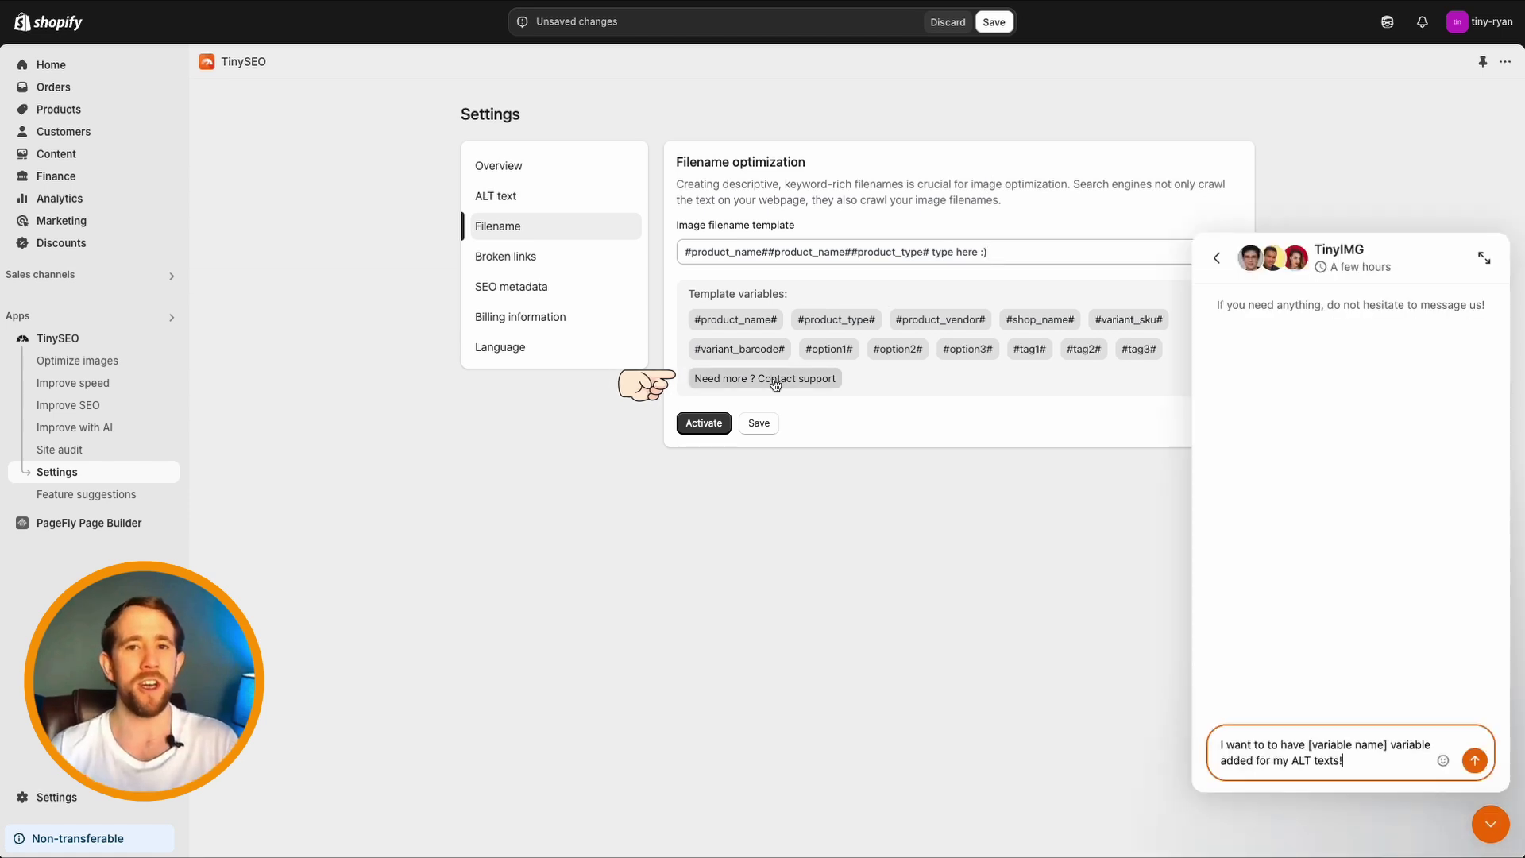